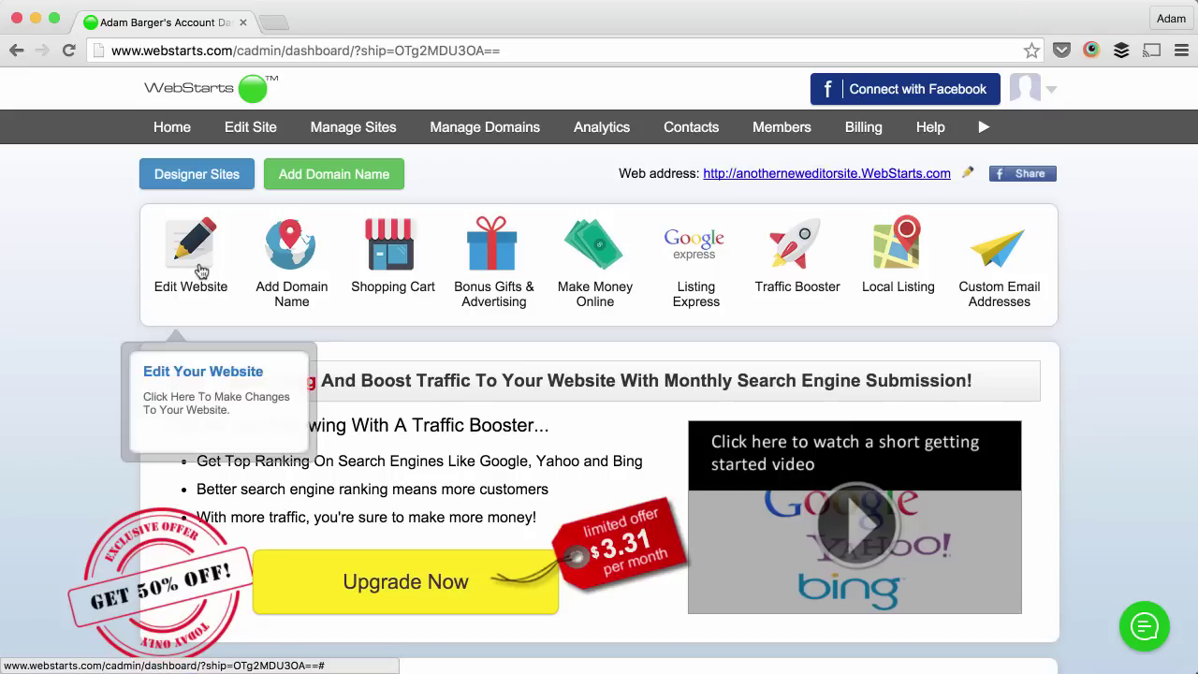
- Open the website for editing and replace the home page's welcome heading with "THIS IS MY SITE"
{"action": "left_click", "coordinate": [199, 271]}
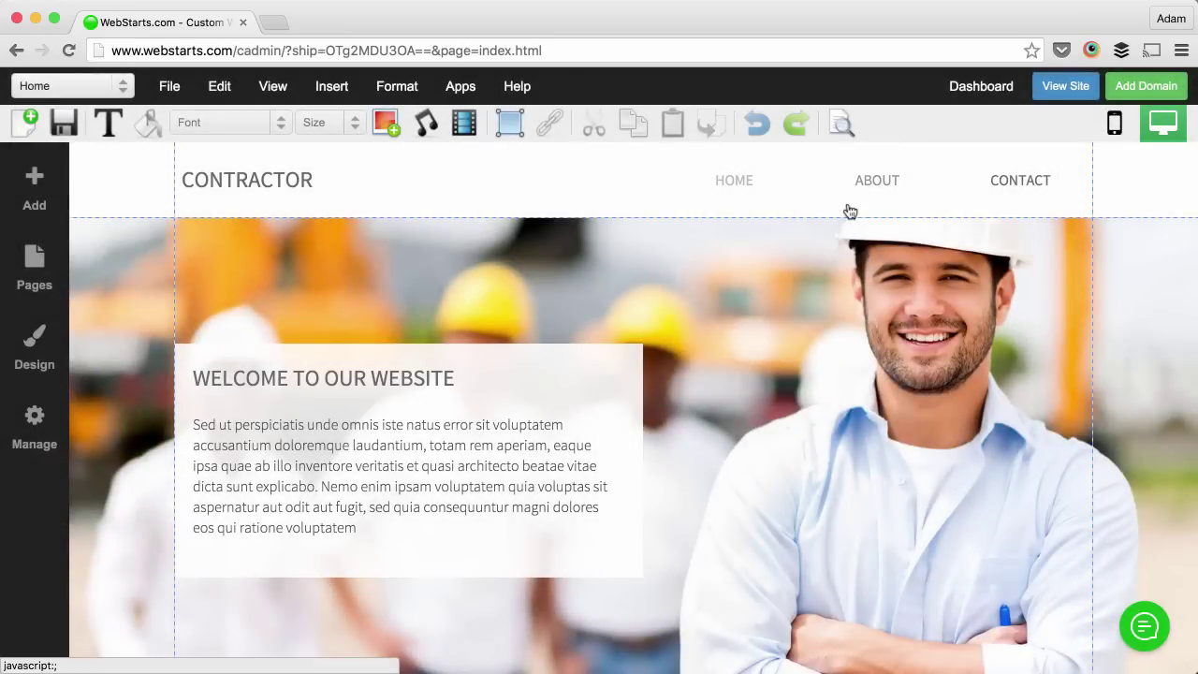
{"action": "left_click", "coordinate": [492, 418]}
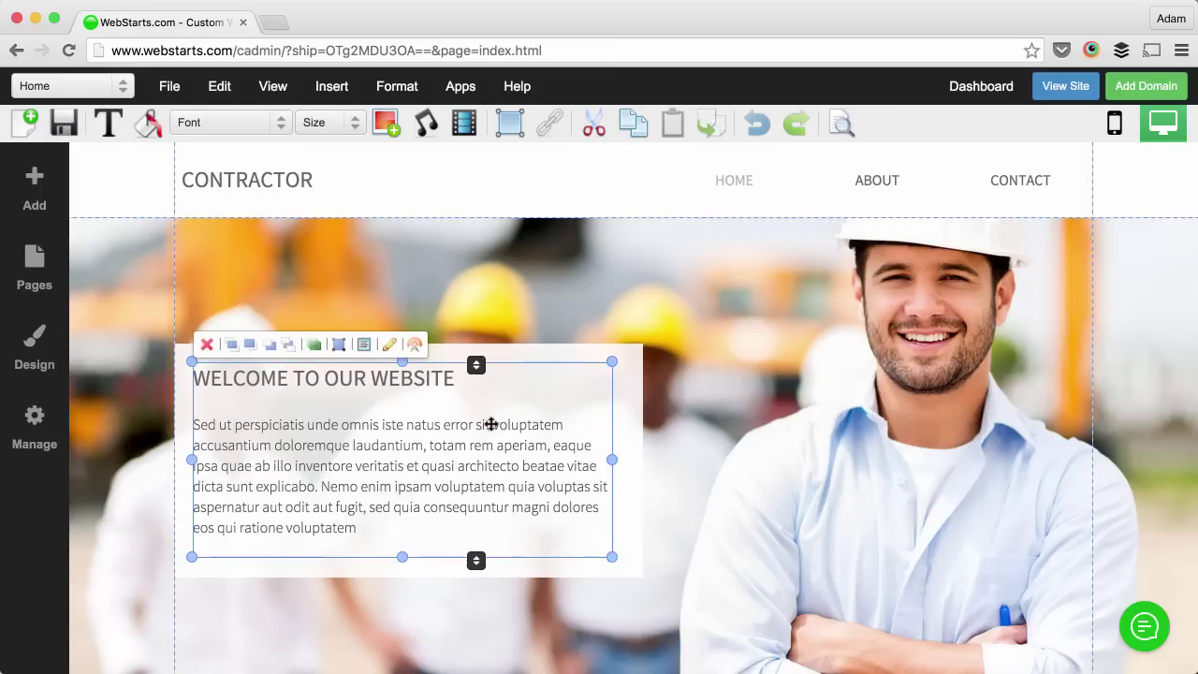
{"action": "left_click", "coordinate": [389, 344]}
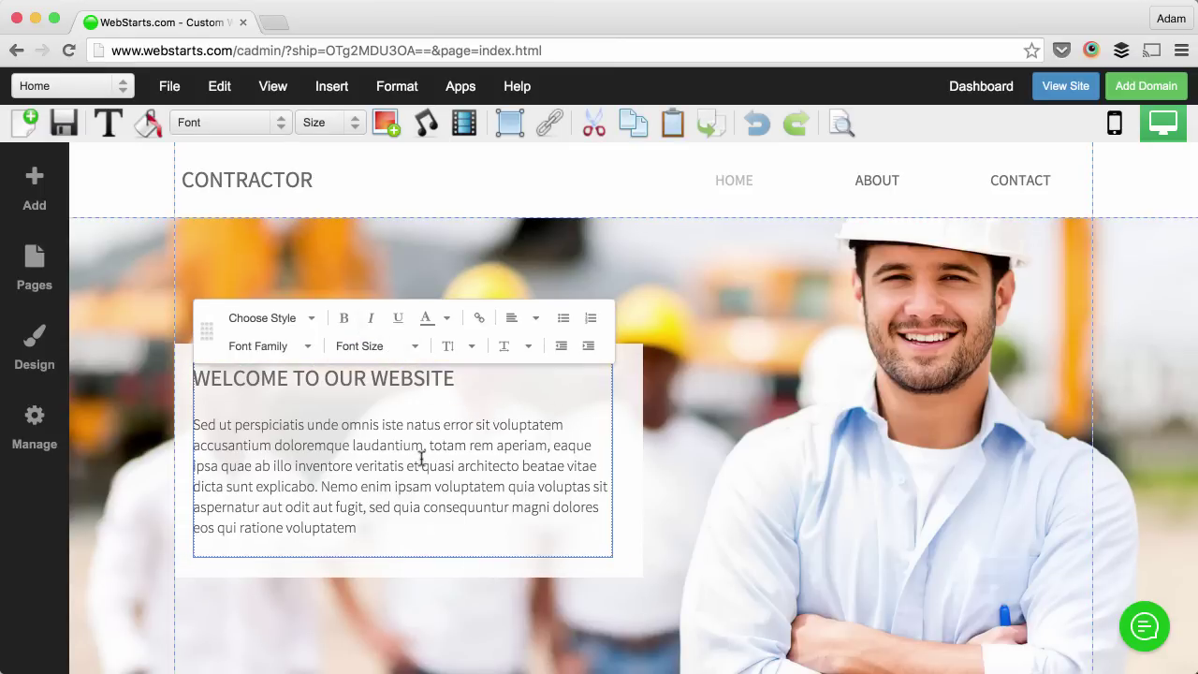
{"action": "left_click_drag", "start_coordinate": [480, 379], "coordinate": [176, 380]}
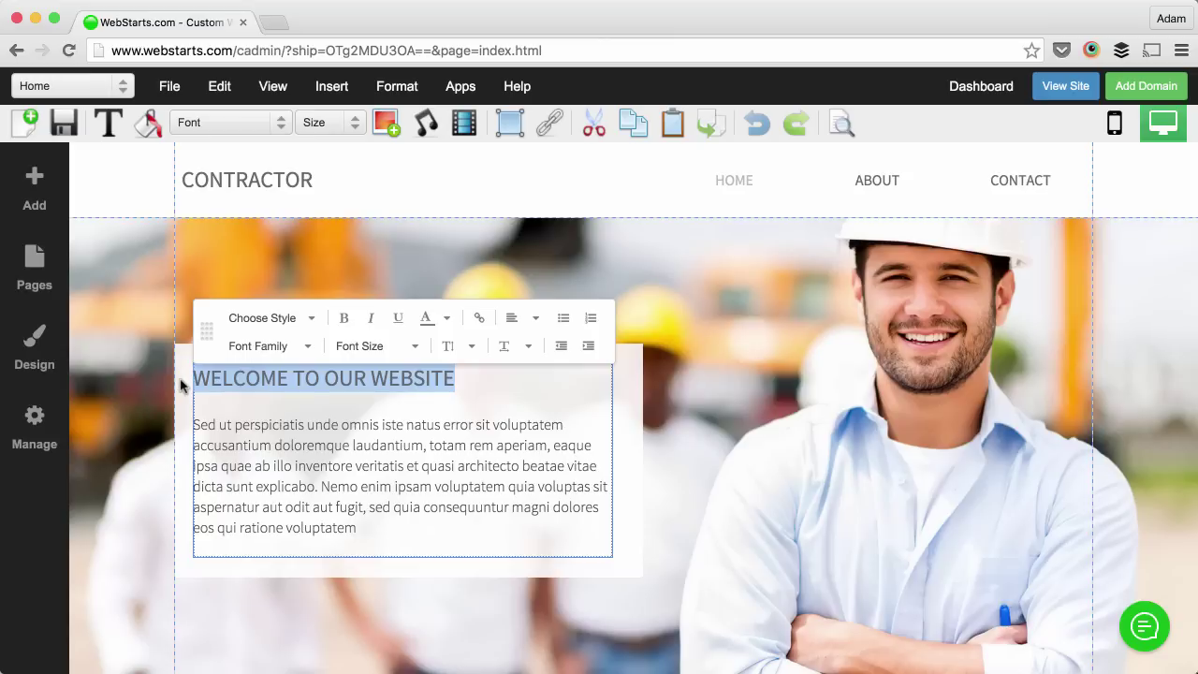
{"action": "type", "text": "THIS IS MY SITE"}
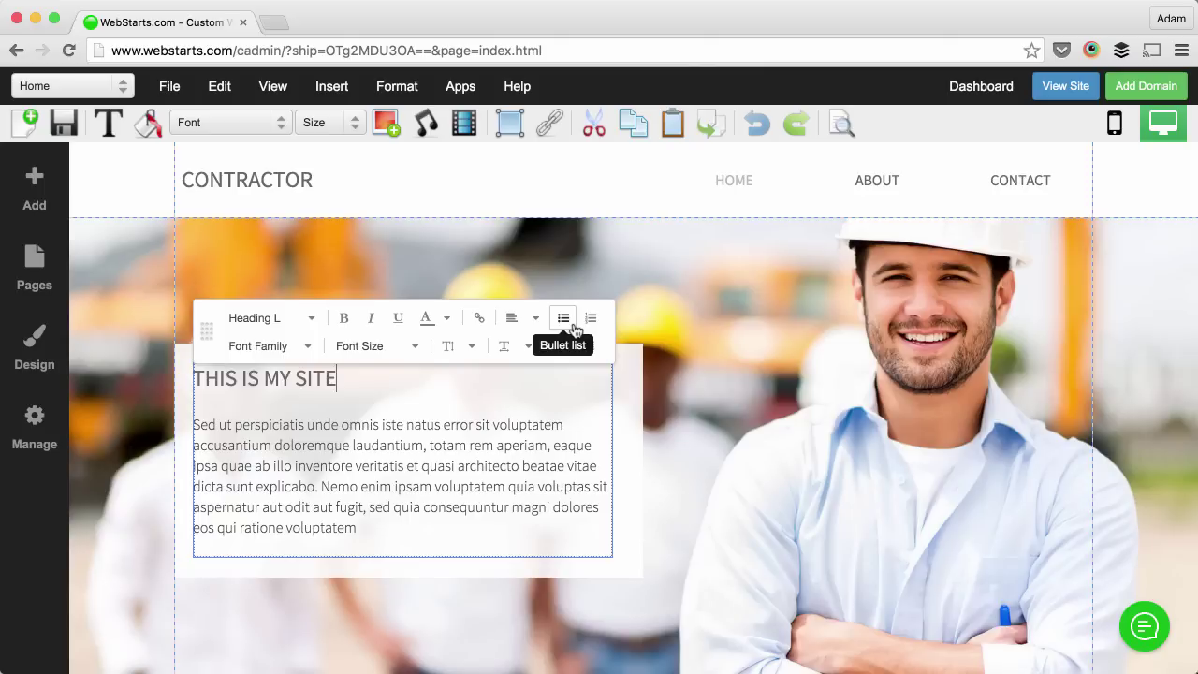
{"action": "left_click", "coordinate": [687, 326]}
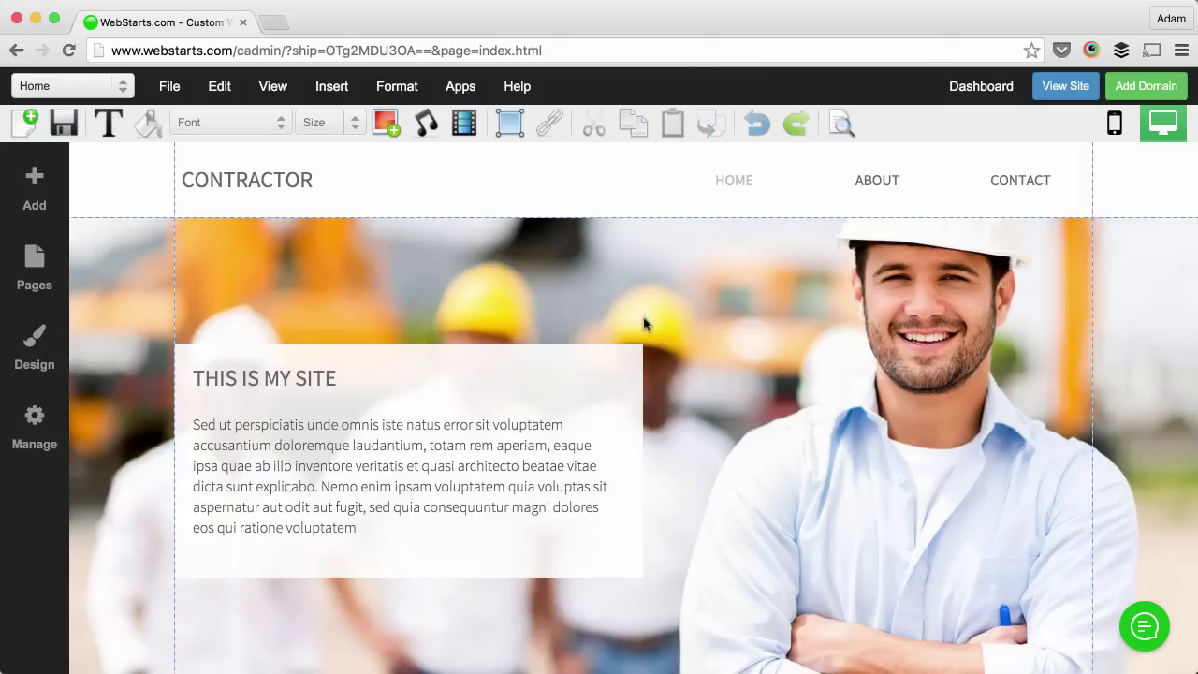
- Add a large heading, position it above the white text box on the home page, and delete it
{"action": "left_click", "coordinate": [59, 208]}
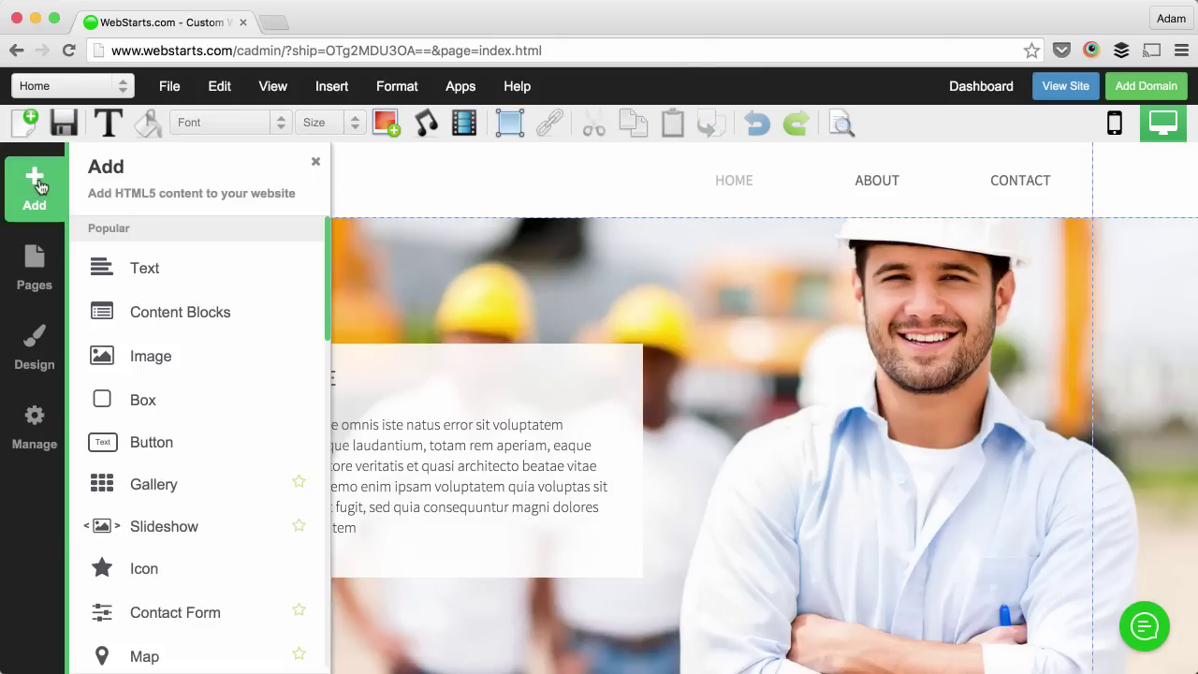
{"action": "left_click", "coordinate": [139, 269]}
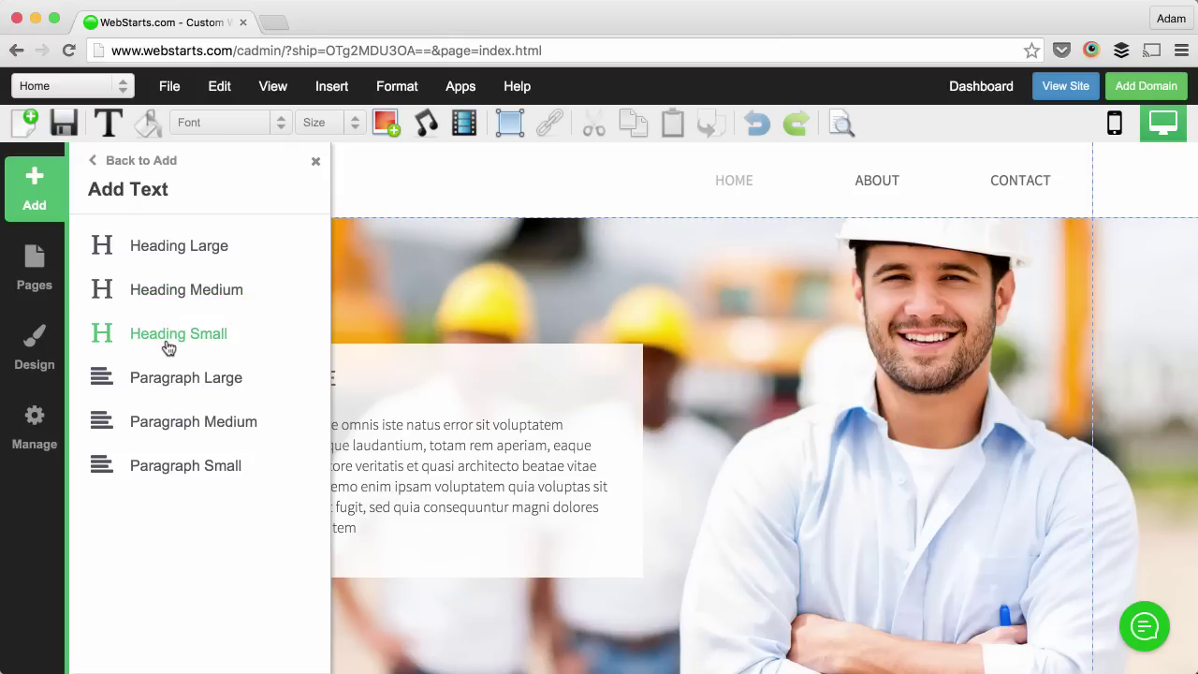
{"action": "left_click", "coordinate": [174, 253]}
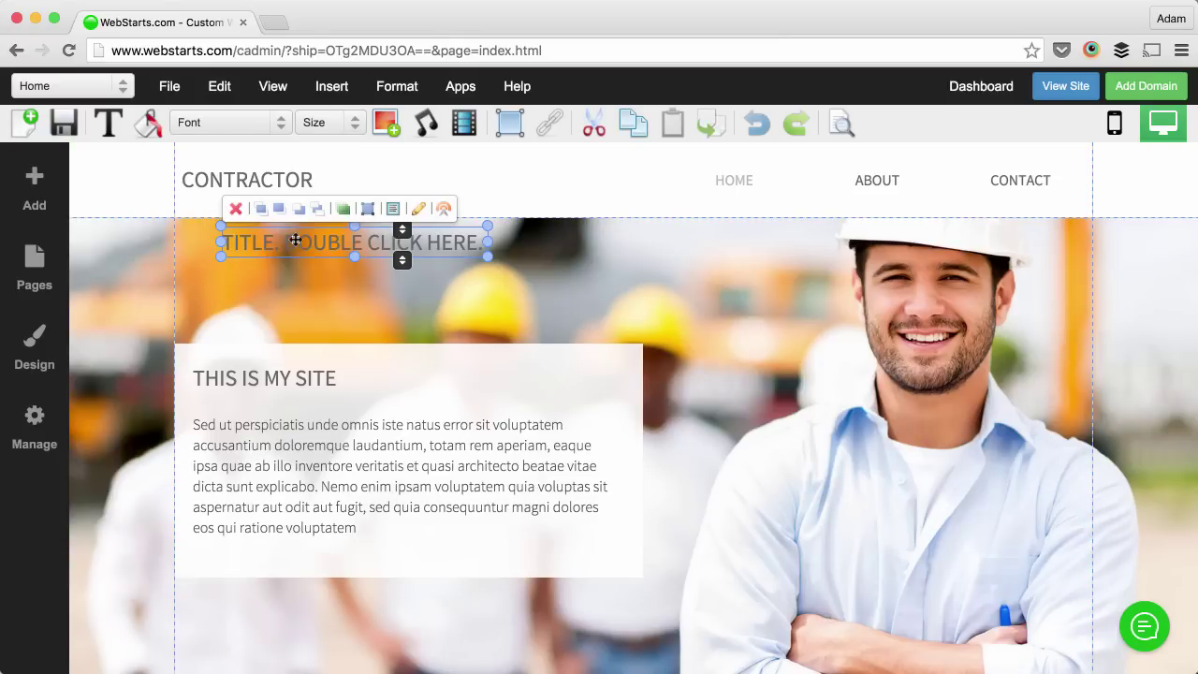
{"action": "left_click_drag", "start_coordinate": [295, 239], "coordinate": [252, 278]}
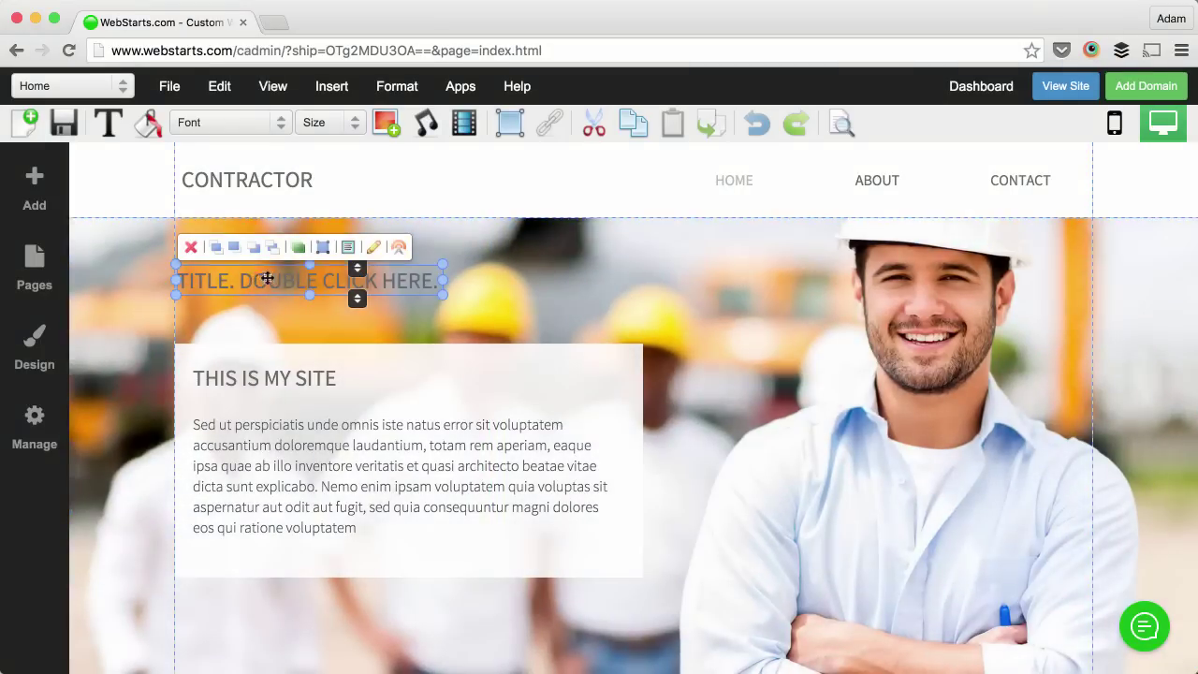
{"action": "left_click", "coordinate": [431, 269]}
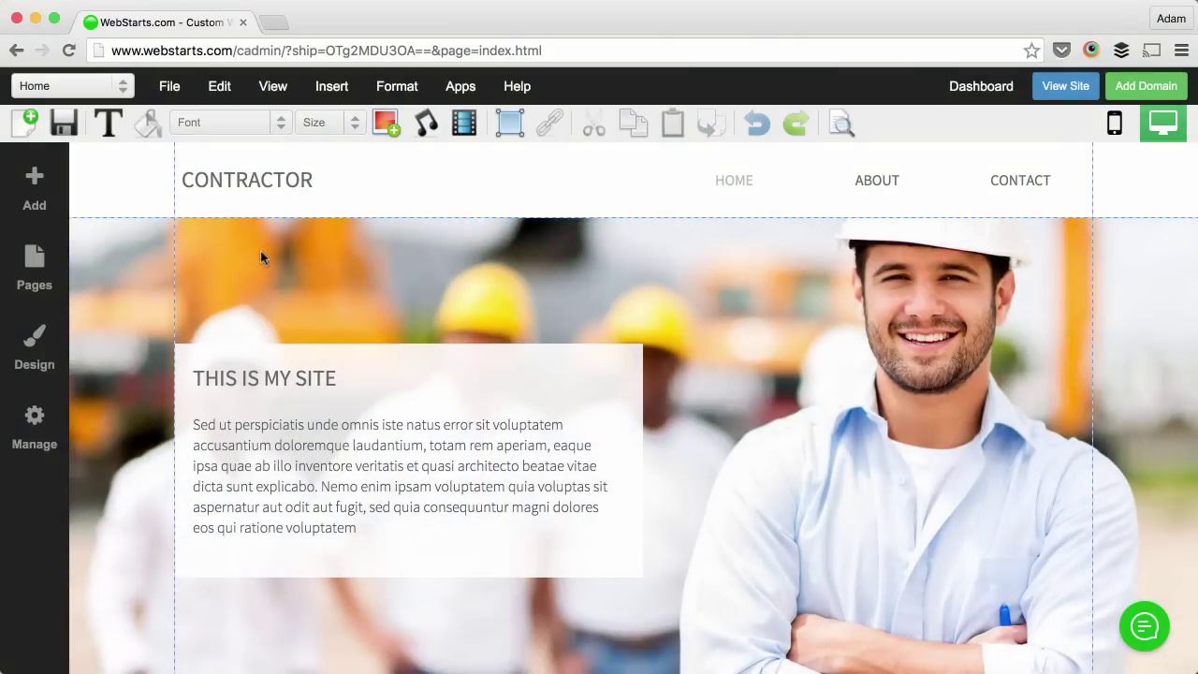
- Insert 1construction.jpg, enlarge it beside the white text box, and remove it from the home page
{"action": "left_click", "coordinate": [43, 193]}
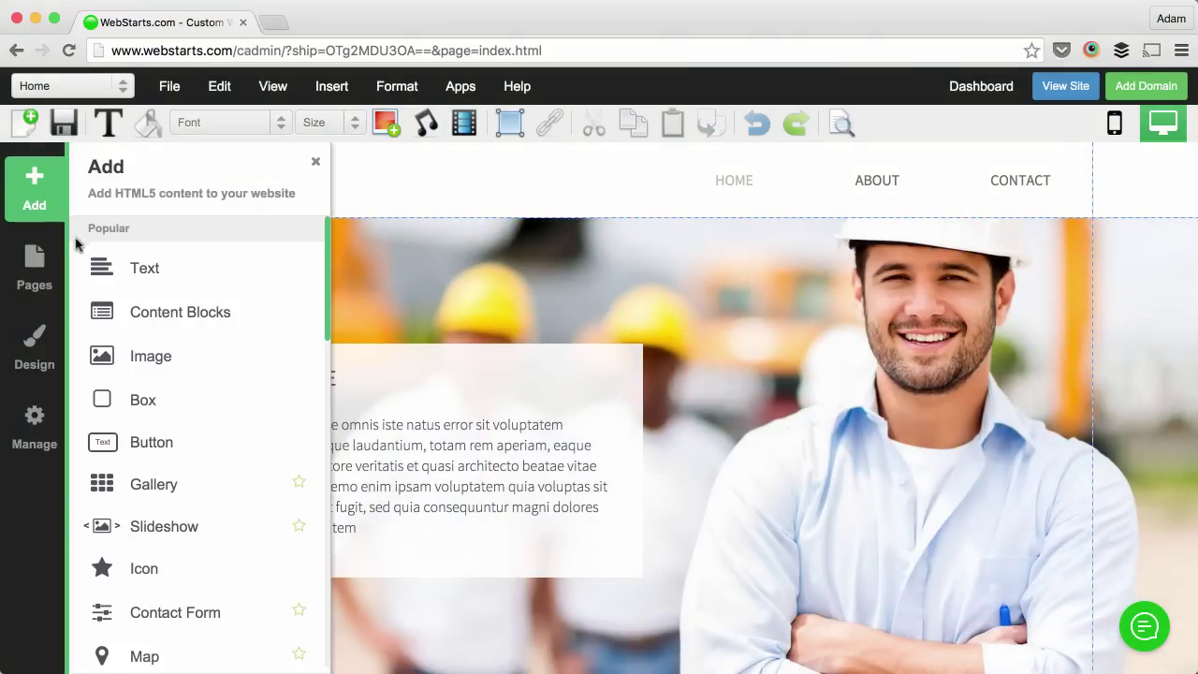
{"action": "left_click", "coordinate": [149, 348]}
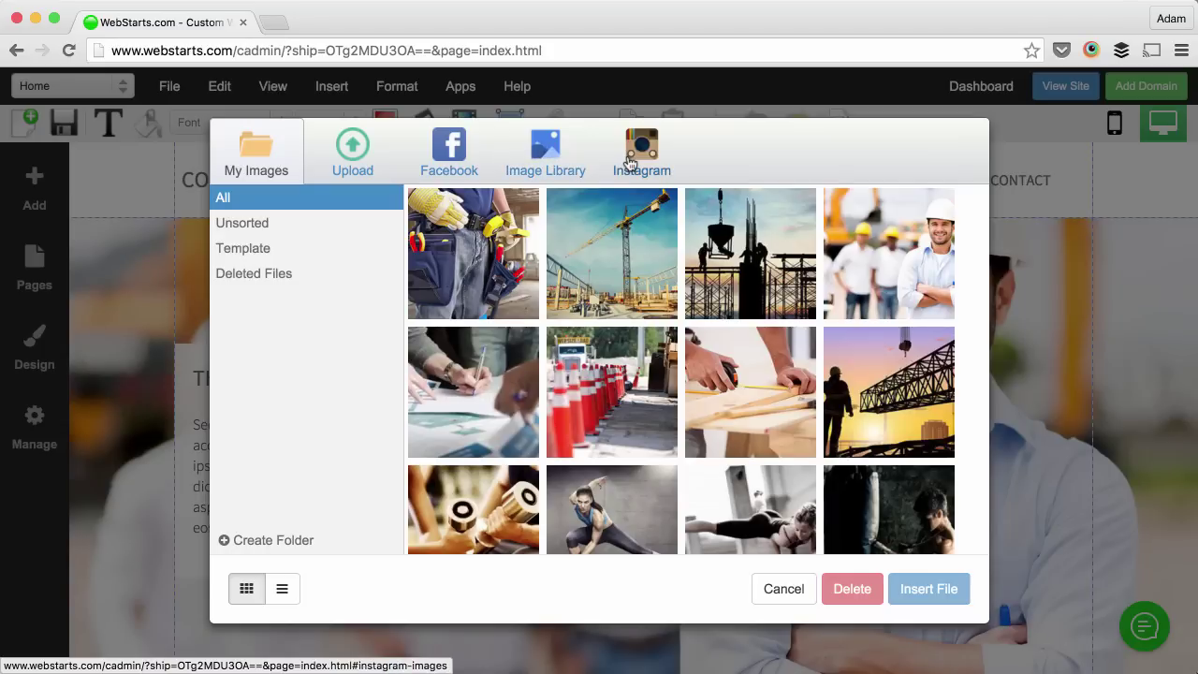
{"action": "mouse_move", "coordinate": [713, 372]}
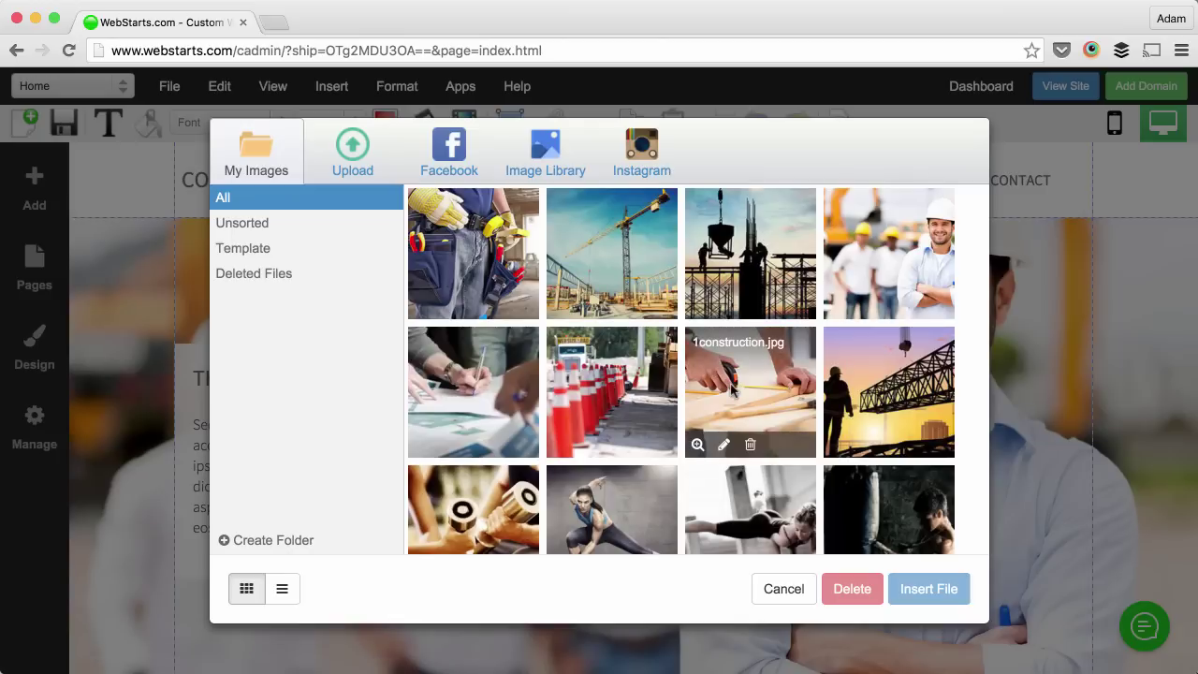
{"action": "left_click", "coordinate": [732, 391]}
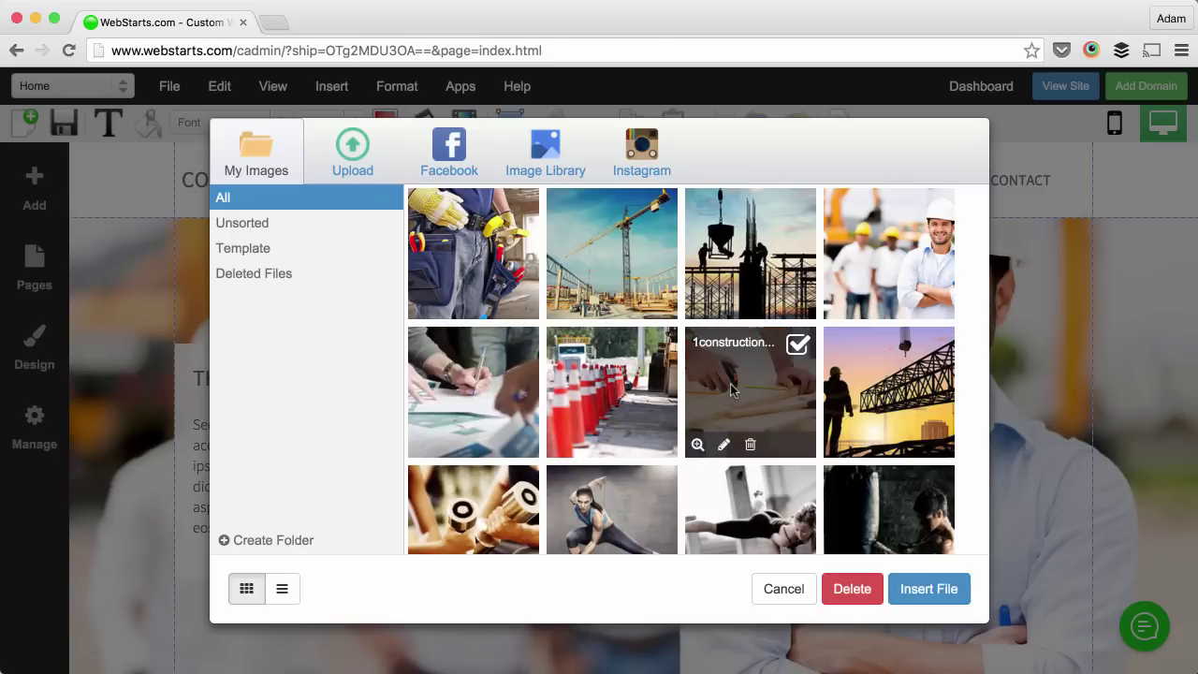
{"action": "left_click", "coordinate": [929, 591]}
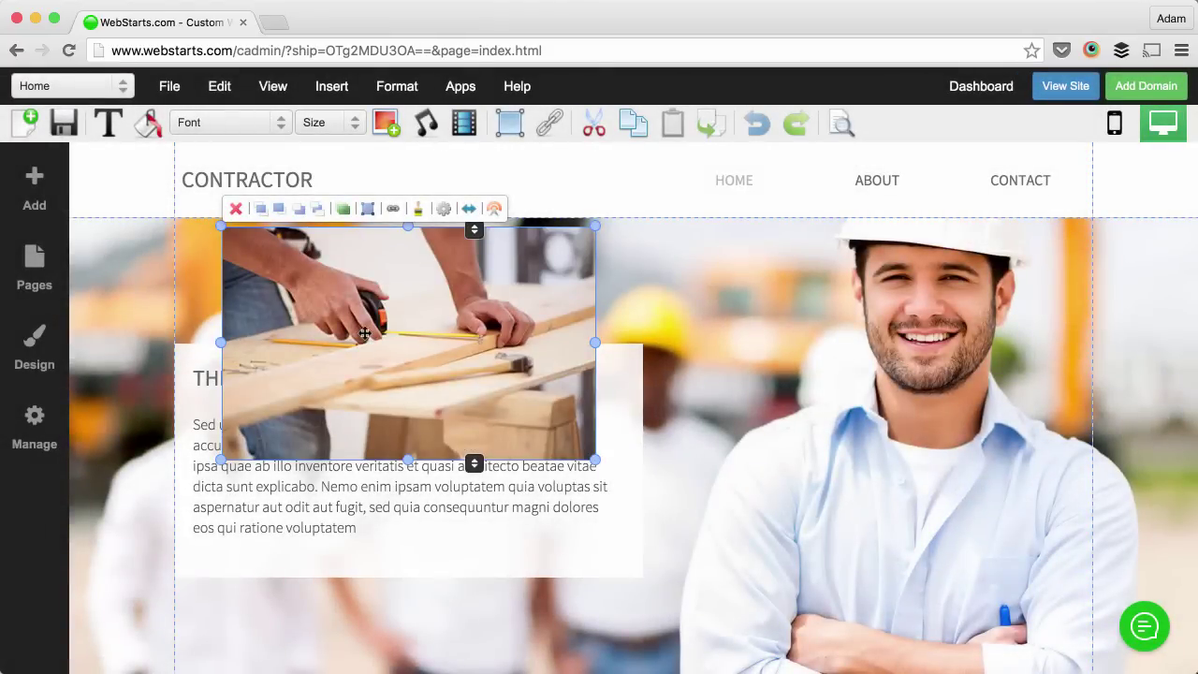
{"action": "left_click_drag", "start_coordinate": [360, 332], "coordinate": [795, 505]}
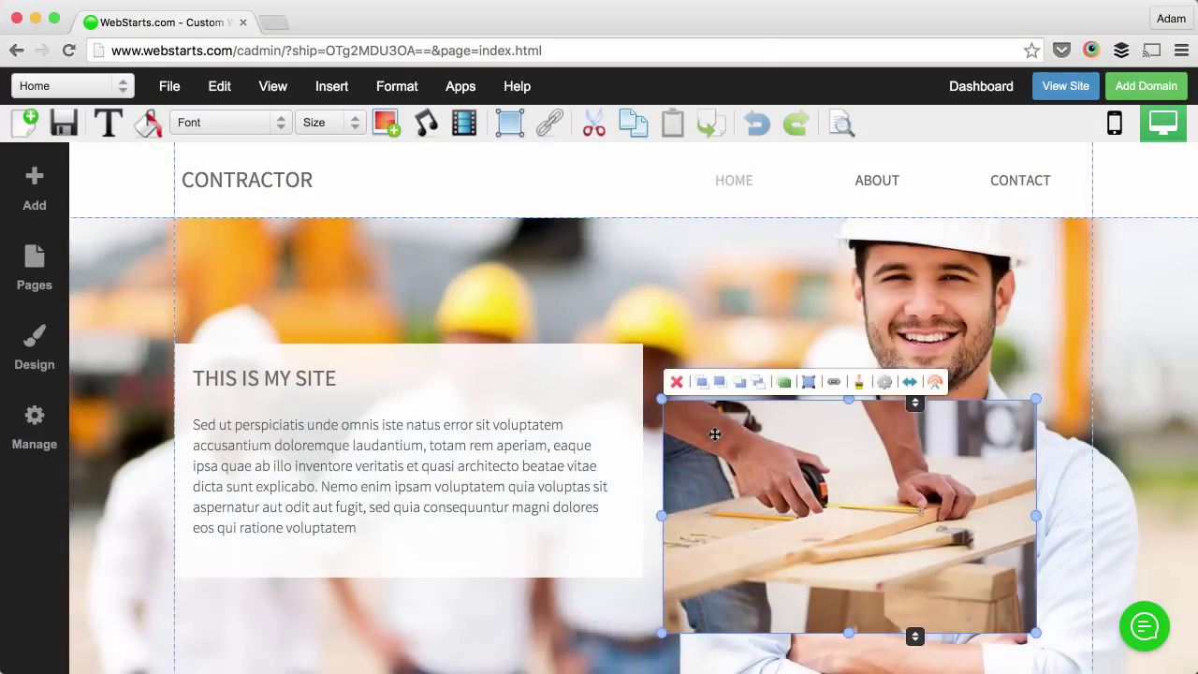
{"action": "left_click_drag", "start_coordinate": [659, 399], "coordinate": [513, 285]}
{"action": "left_click", "coordinate": [762, 280]}
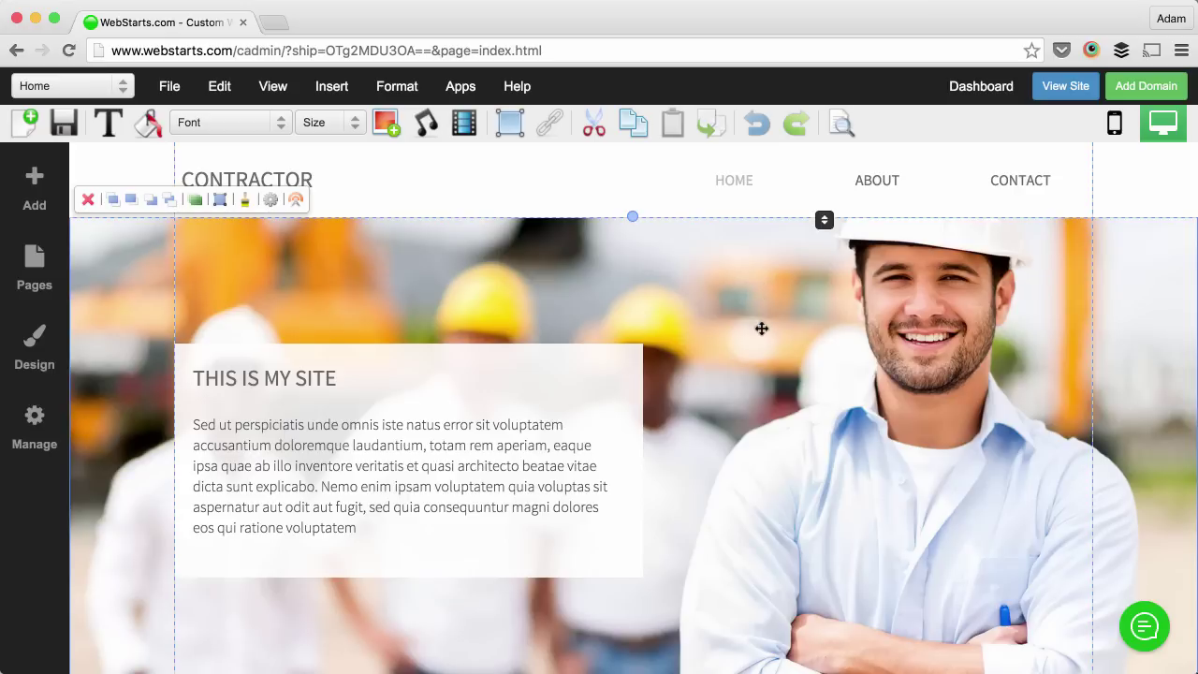
- Try to replace the home page's large background photo with the yellow construction crane image
{"action": "double_click", "coordinate": [750, 356]}
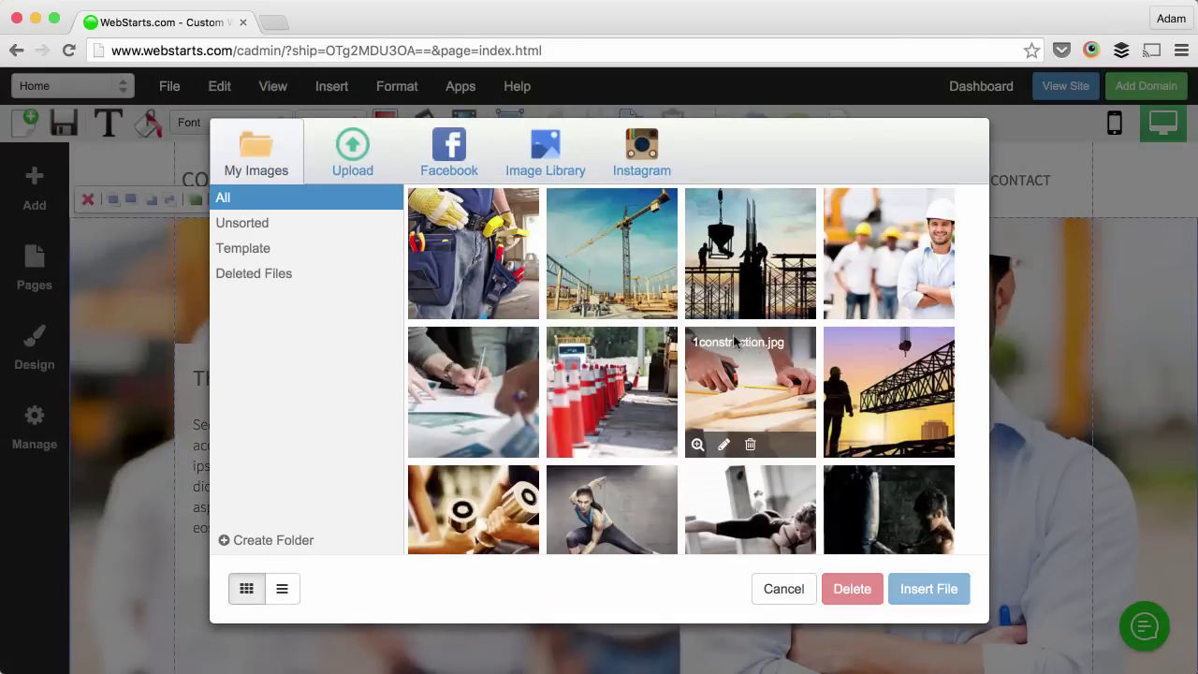
{"action": "double_click", "coordinate": [628, 269]}
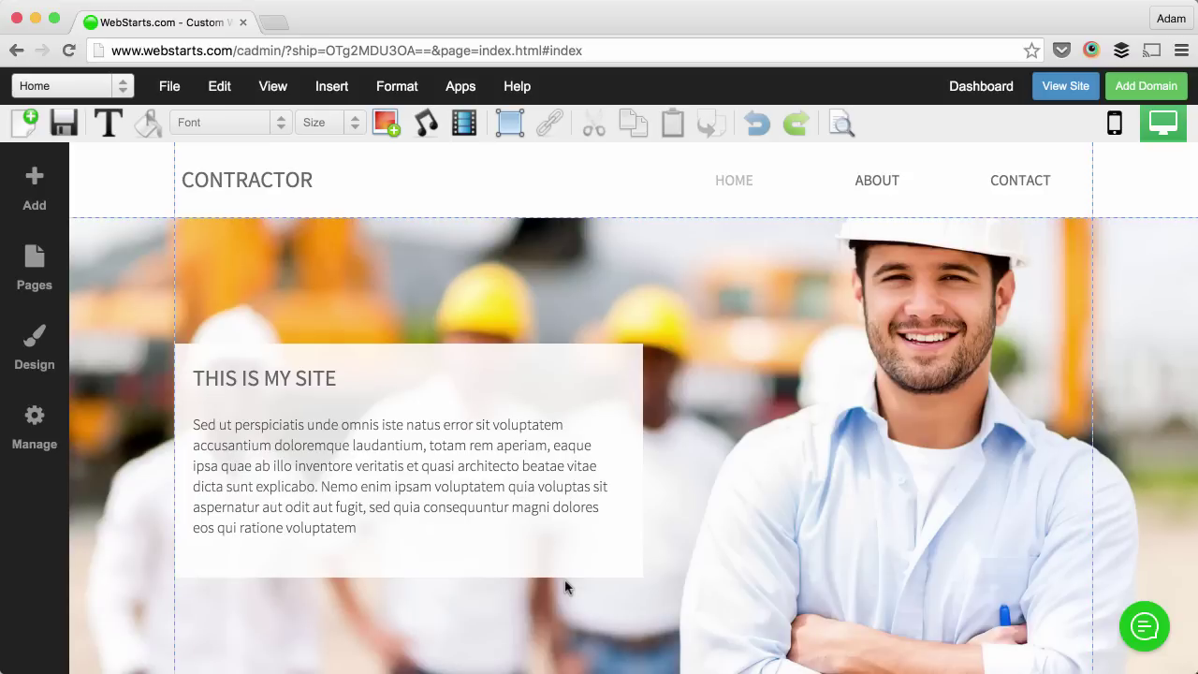
- Save the home page without sharing it, and view the published site before returning to the editor
{"action": "left_click", "coordinate": [62, 124]}
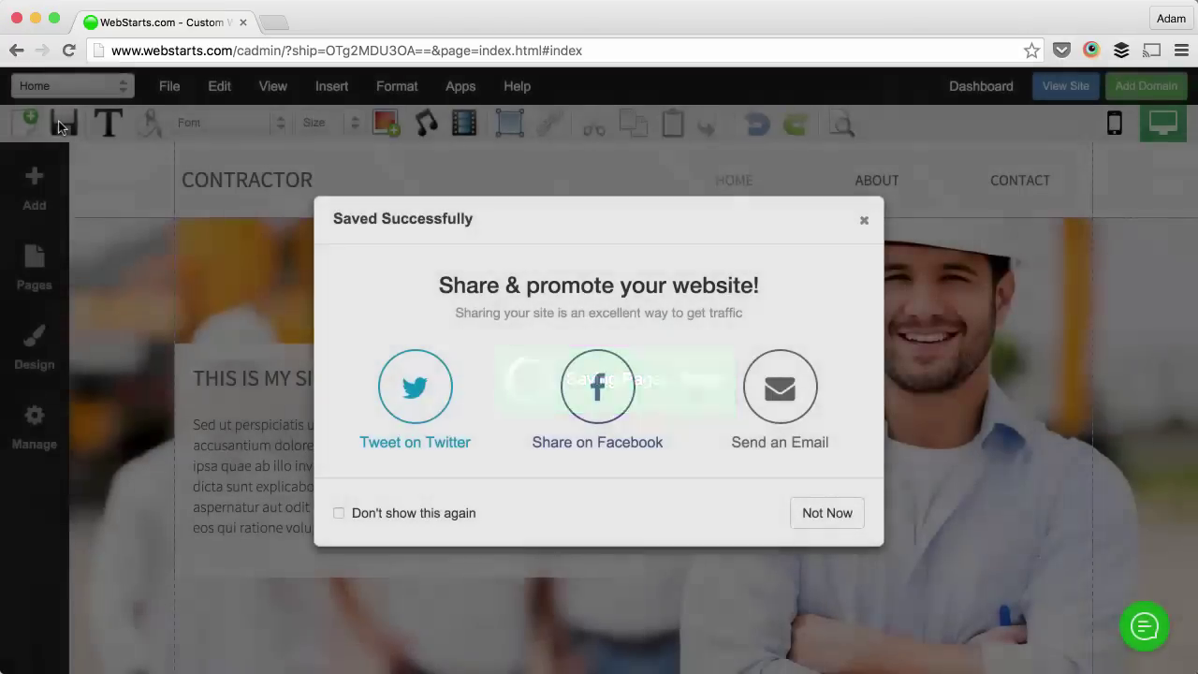
{"action": "left_click", "coordinate": [834, 516]}
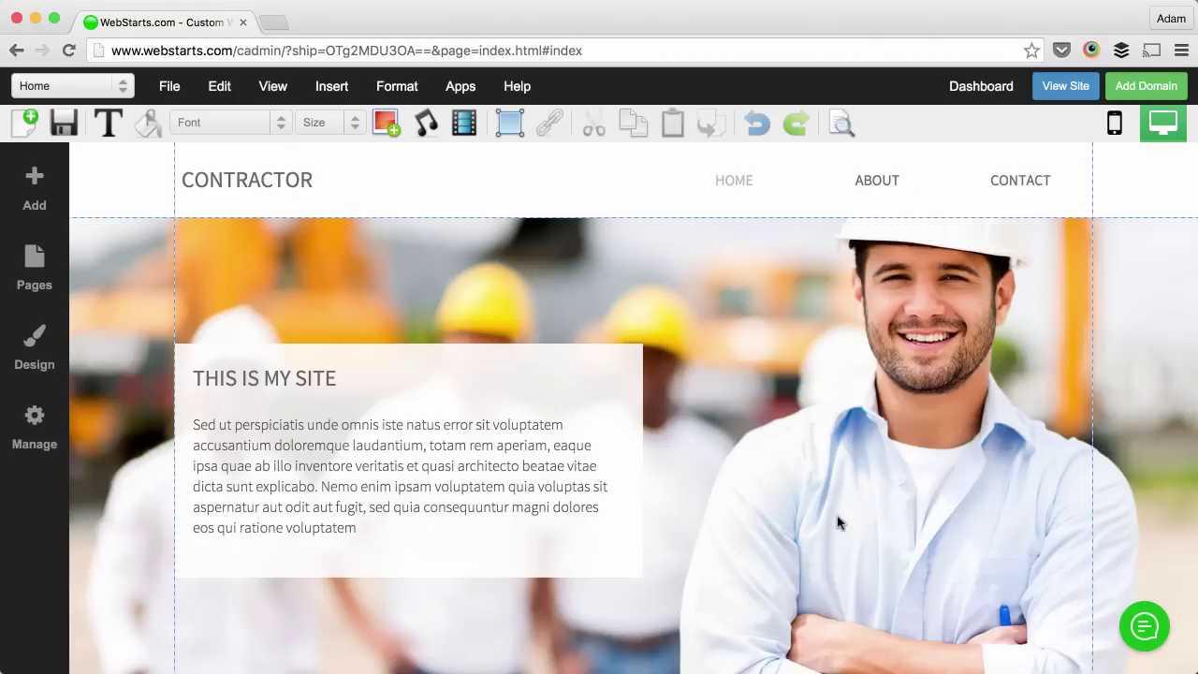
{"action": "left_click", "coordinate": [1053, 87]}
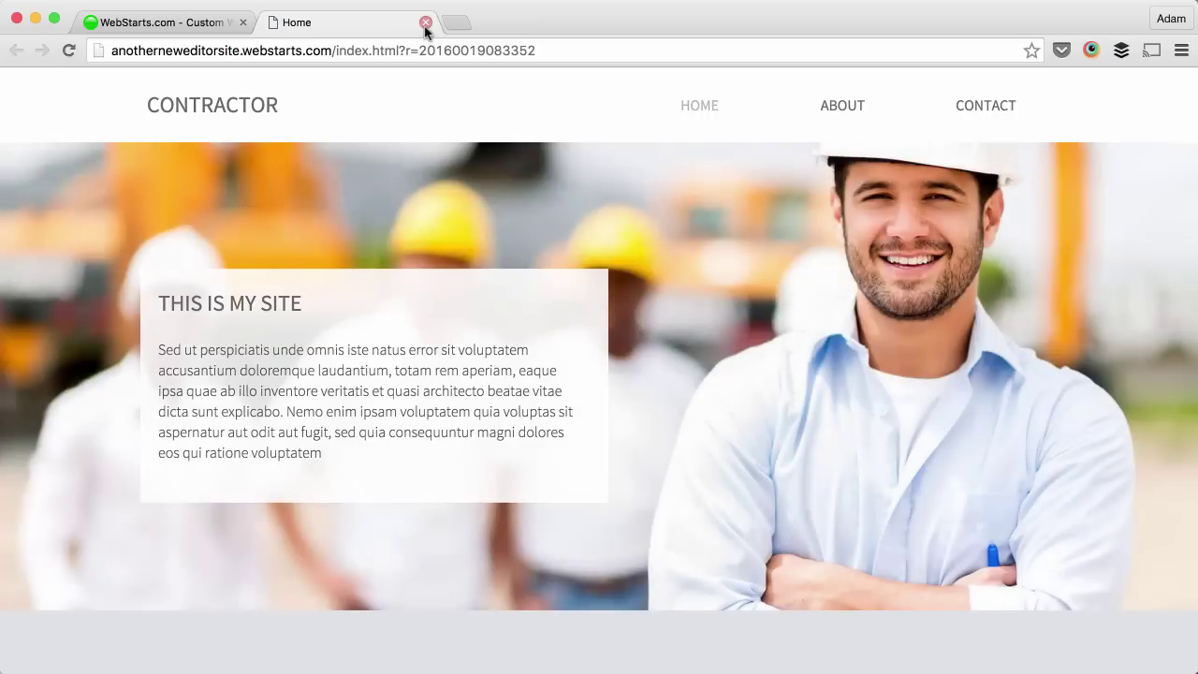
{"action": "left_click", "coordinate": [426, 22]}
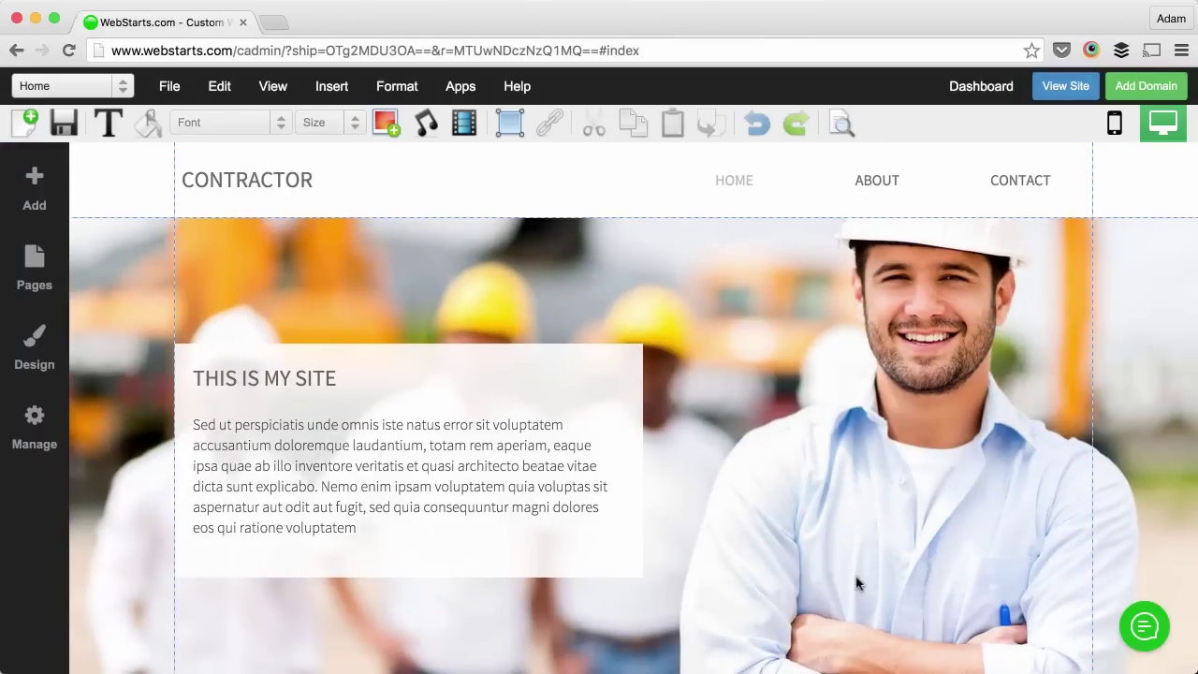
- Switch to the Contact page and create a new page named "Services" as a copy of the About page
{"action": "left_click", "coordinate": [119, 88]}
{"action": "left_click", "coordinate": [86, 131]}
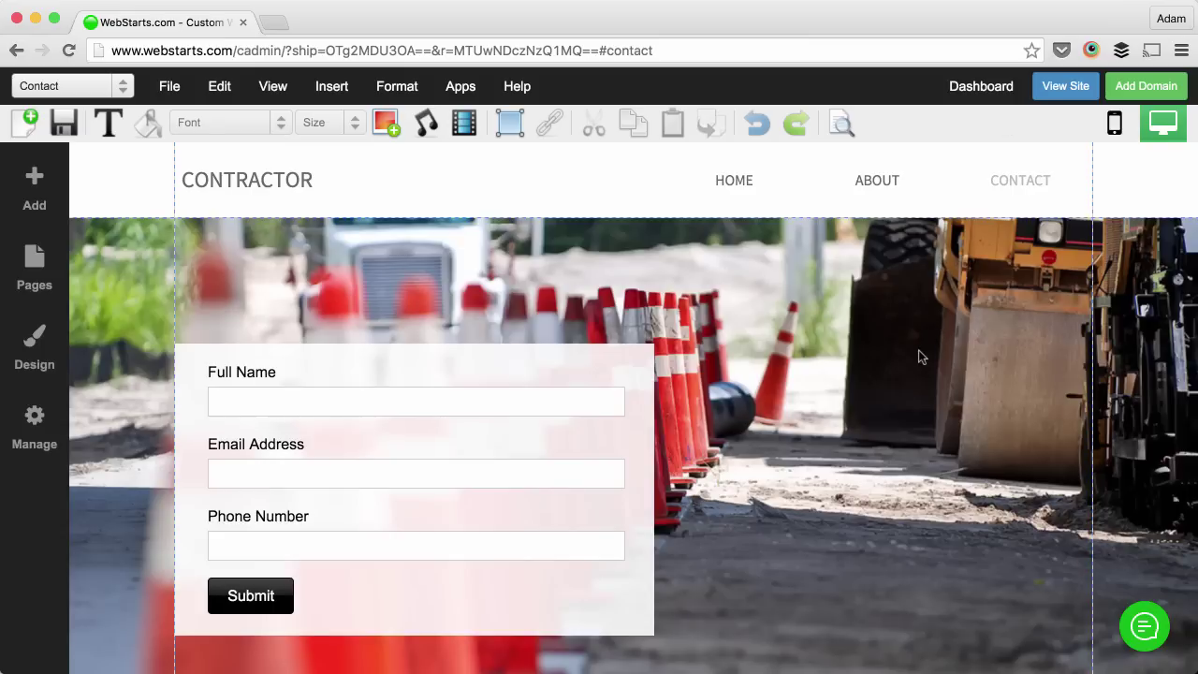
{"action": "left_click", "coordinate": [22, 123]}
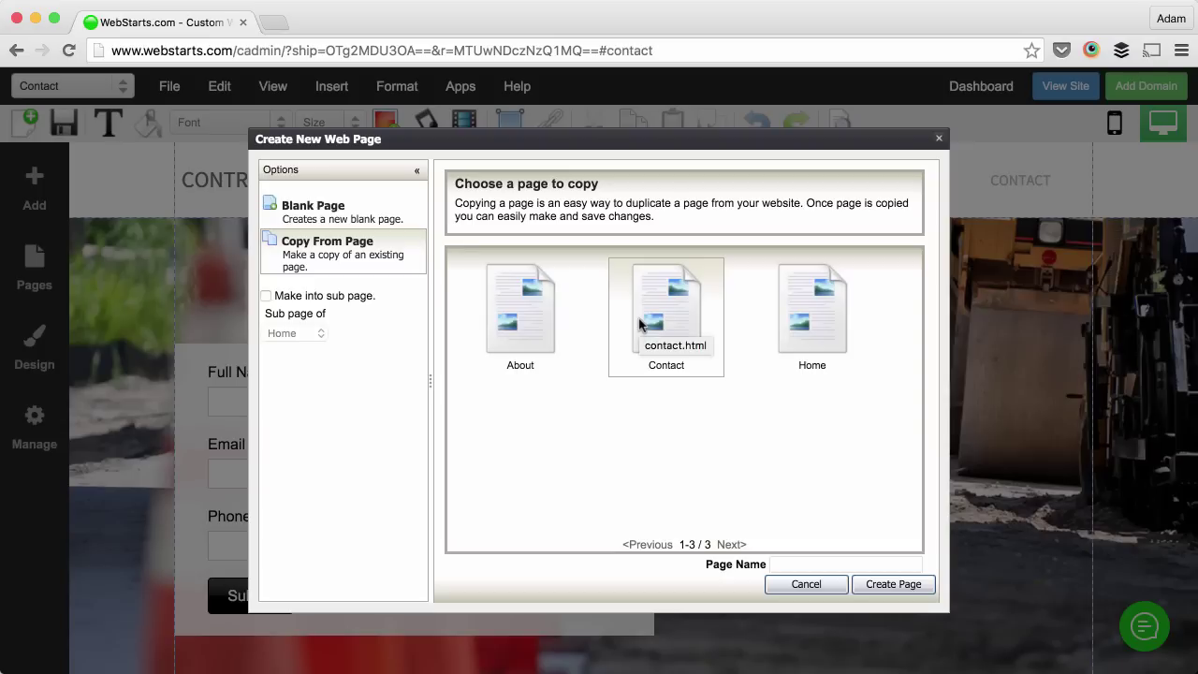
{"action": "left_click", "coordinate": [553, 324]}
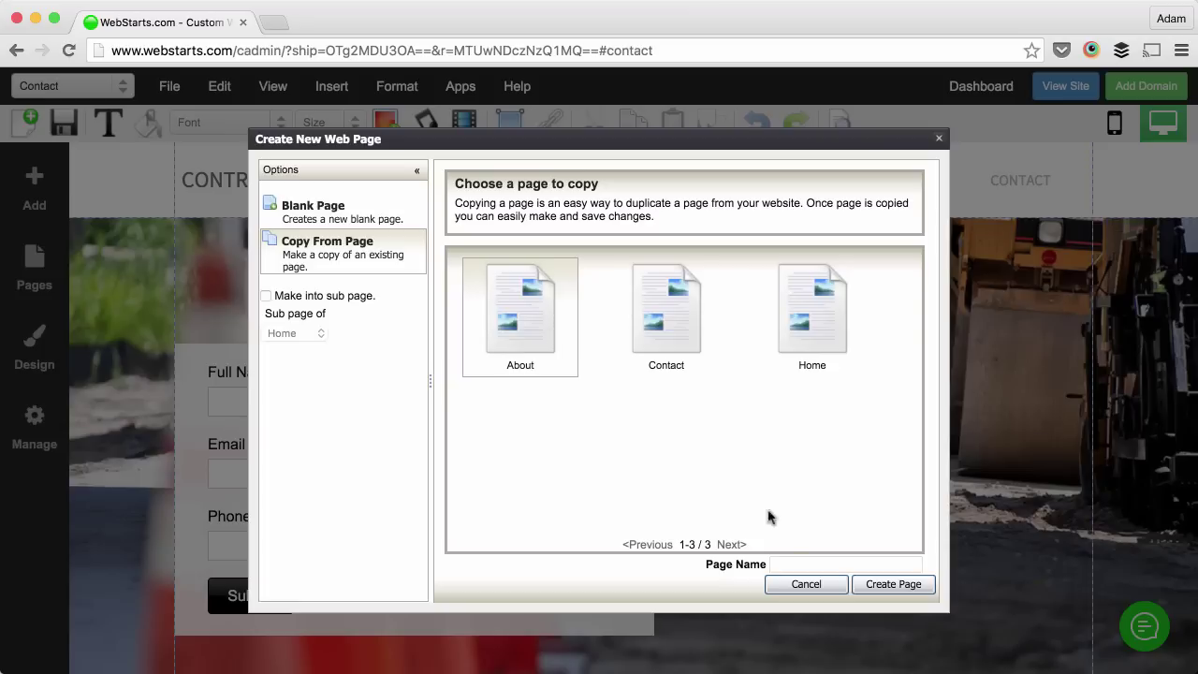
{"action": "left_click", "coordinate": [798, 563]}
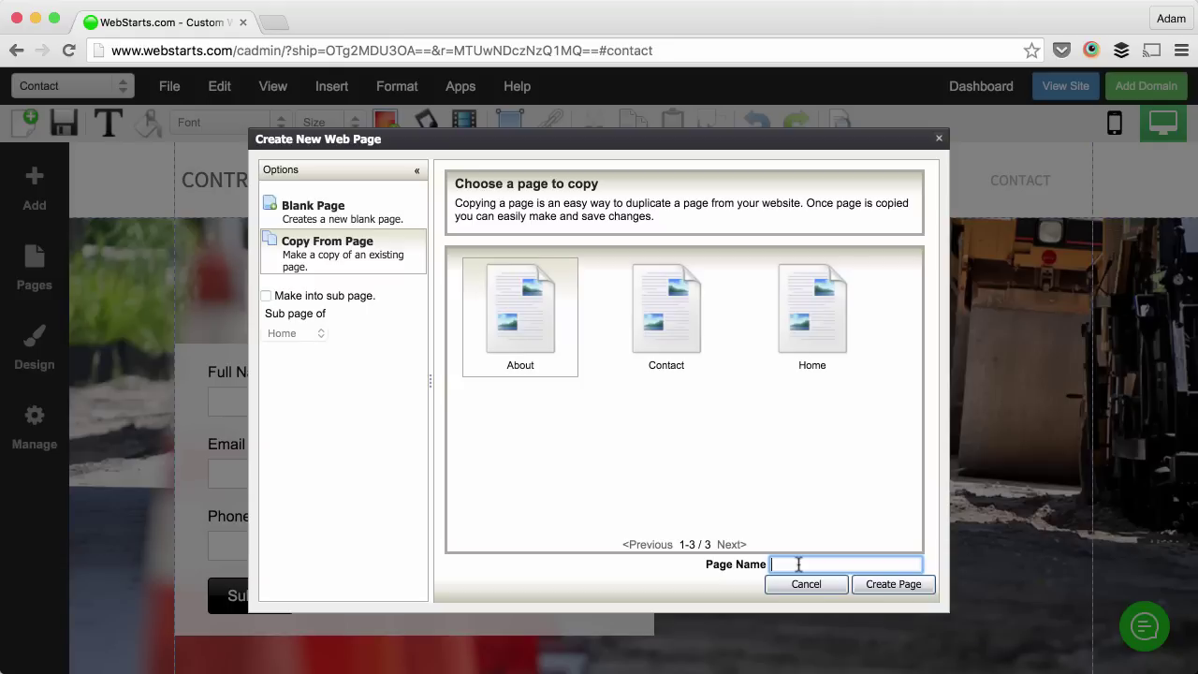
{"action": "type", "text": "Services"}
{"action": "left_click", "coordinate": [901, 584]}
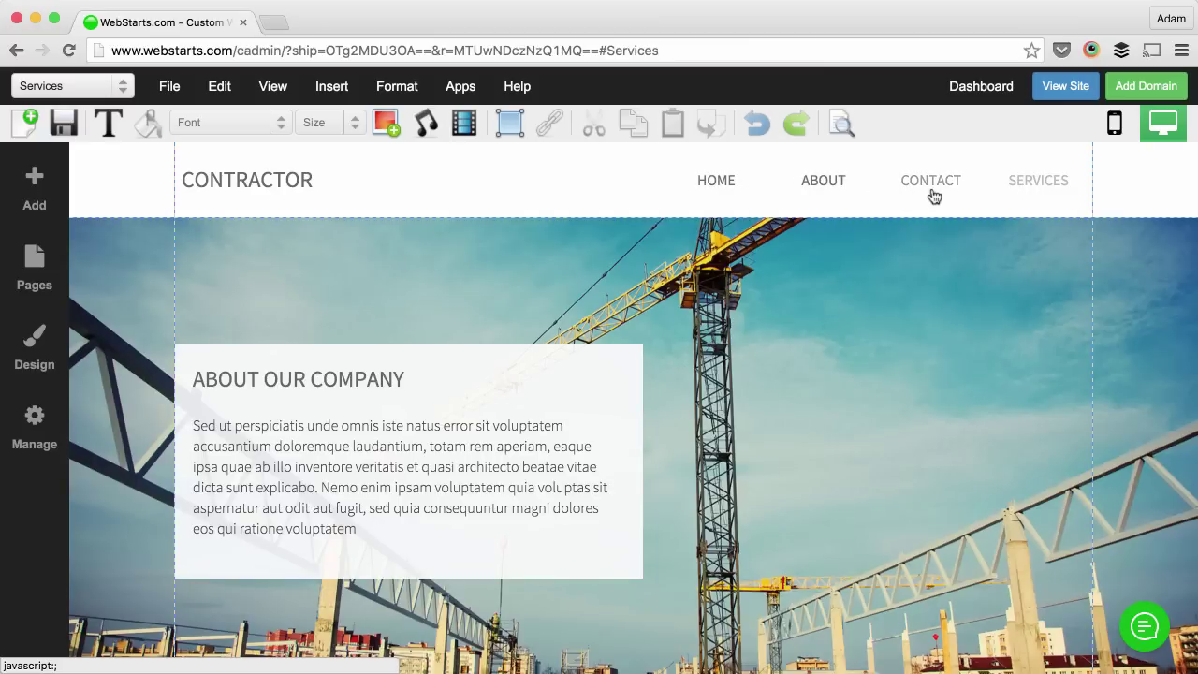
- Reorder the site pages so that About comes after Contact in the navigation
{"action": "left_click", "coordinate": [33, 279]}
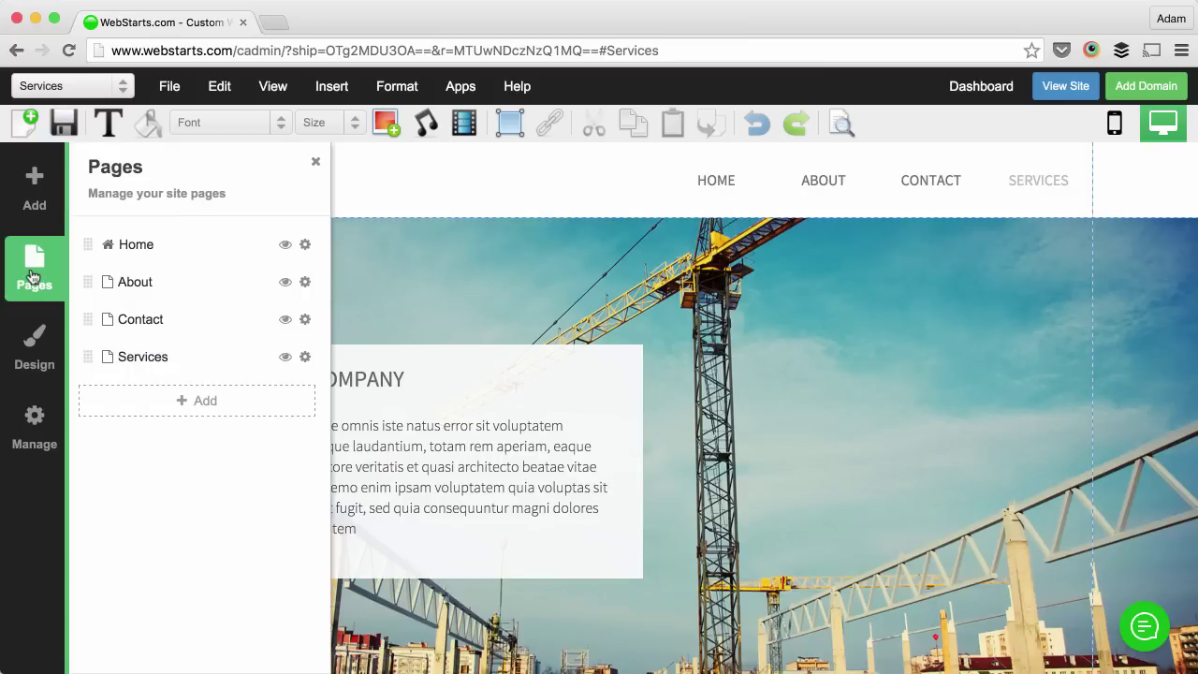
{"action": "left_click_drag", "start_coordinate": [86, 279], "coordinate": [87, 319]}
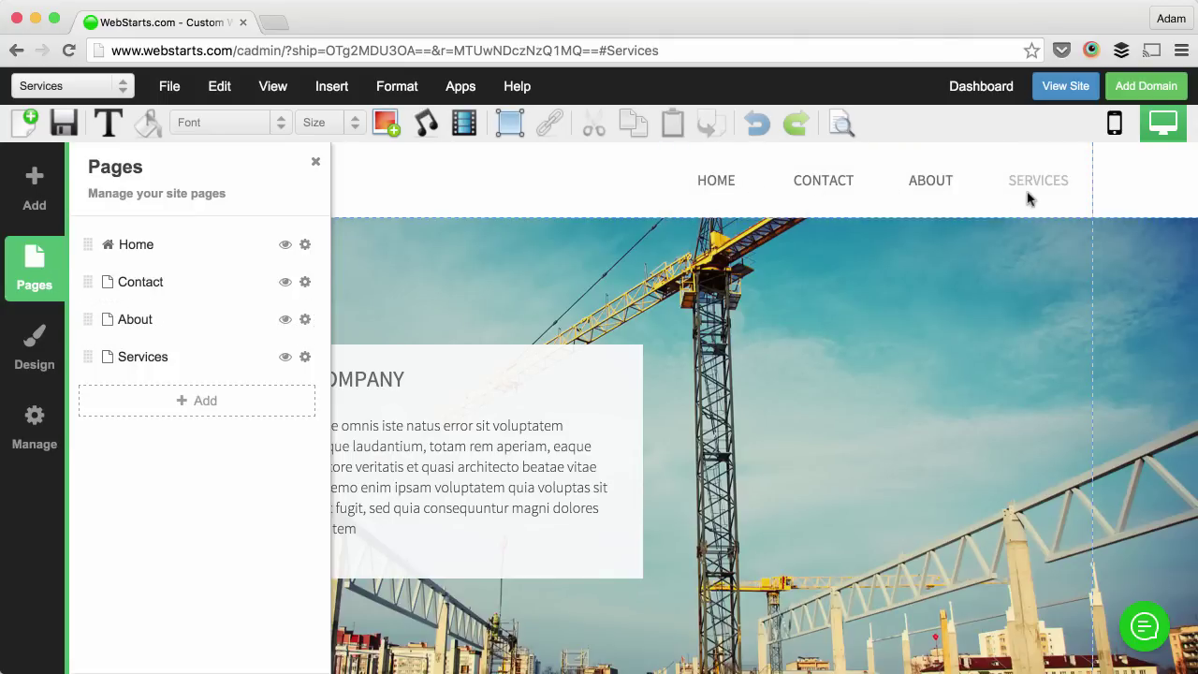
{"action": "left_click", "coordinate": [315, 161]}
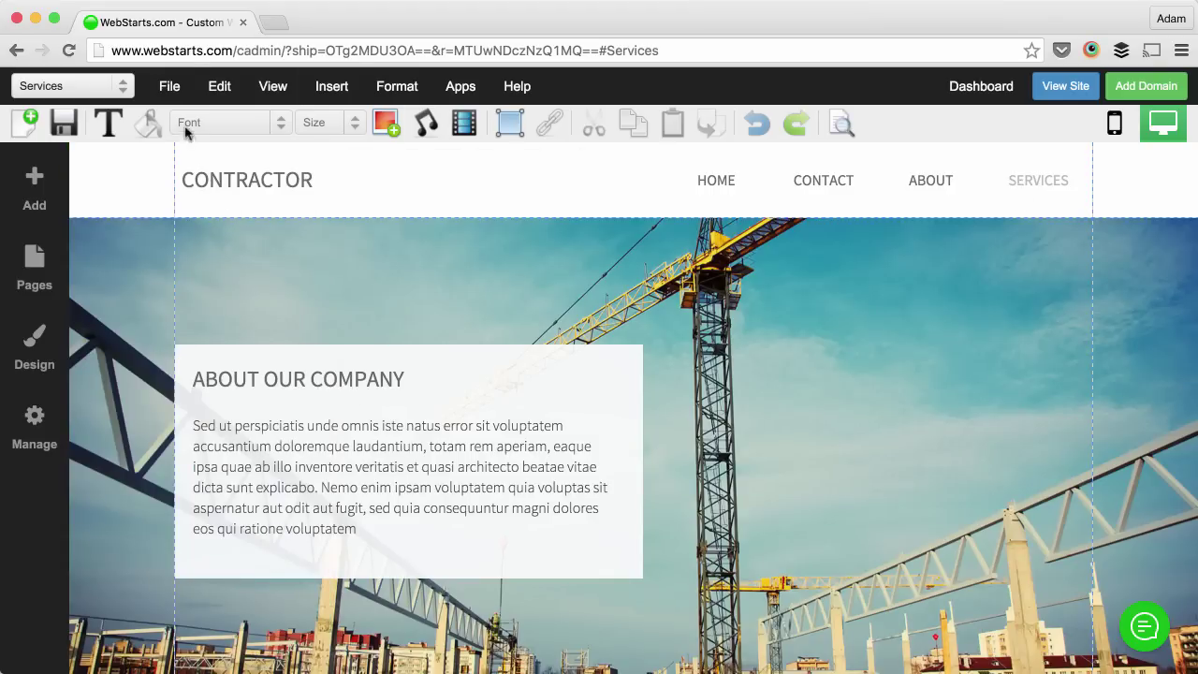
- Delete the Services page from the site
{"action": "left_click", "coordinate": [171, 90]}
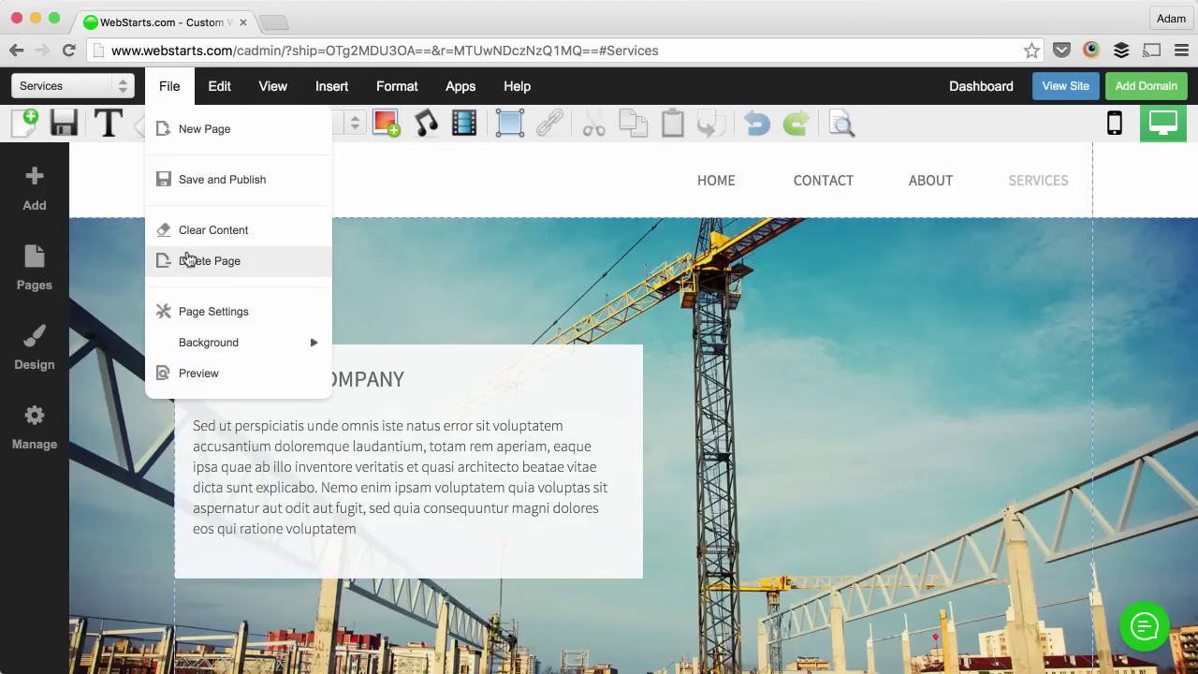
{"action": "left_click", "coordinate": [187, 260]}
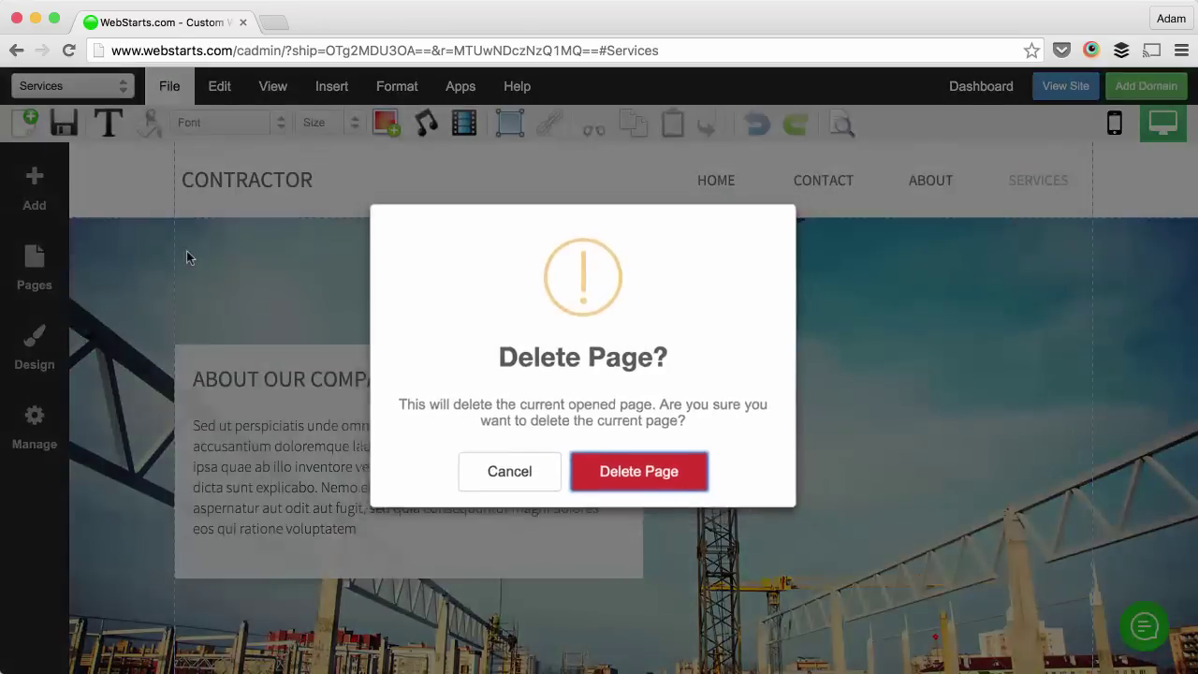
{"action": "left_click", "coordinate": [652, 482]}
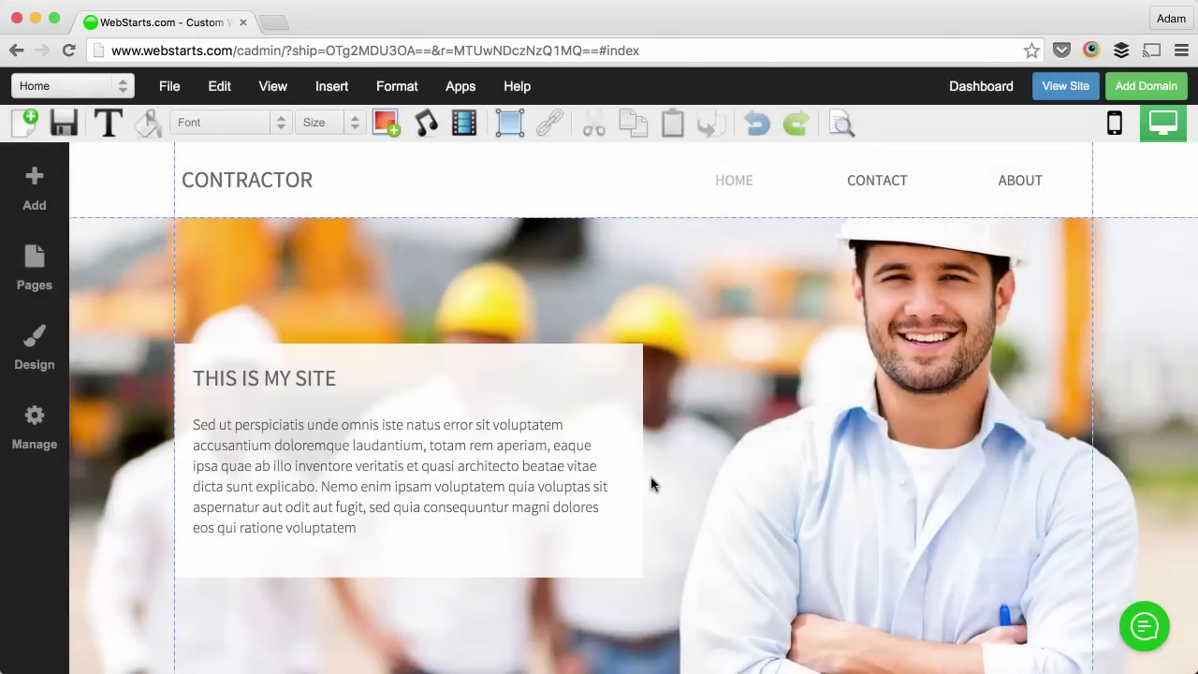
- Try deleting the "THIS IS MY SITE" text box on the home page, undoing and redoing the deletion before restoring the box
{"action": "left_click", "coordinate": [636, 376]}
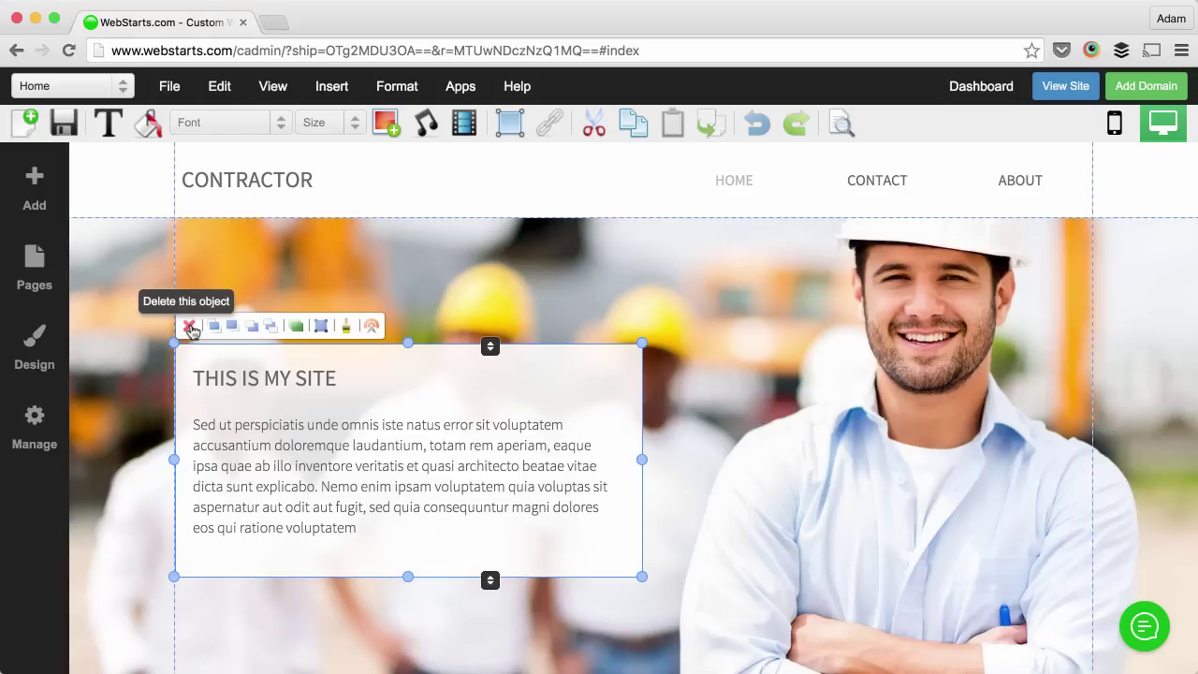
{"action": "left_click", "coordinate": [189, 326]}
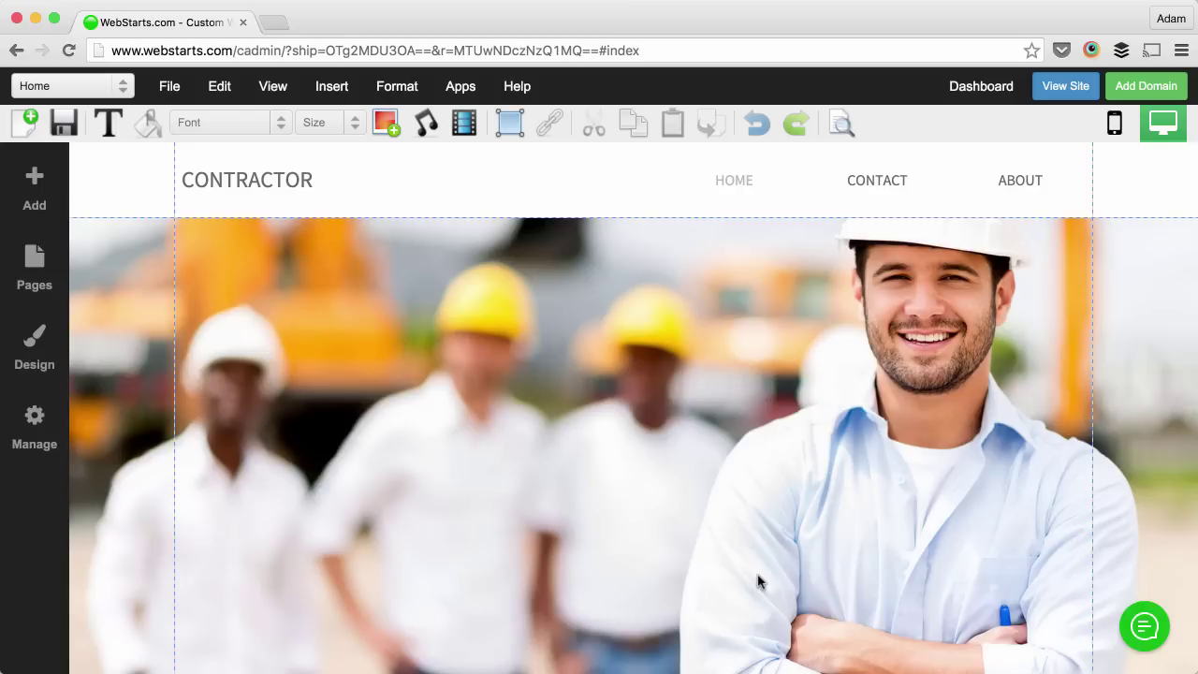
{"action": "left_click", "coordinate": [758, 125]}
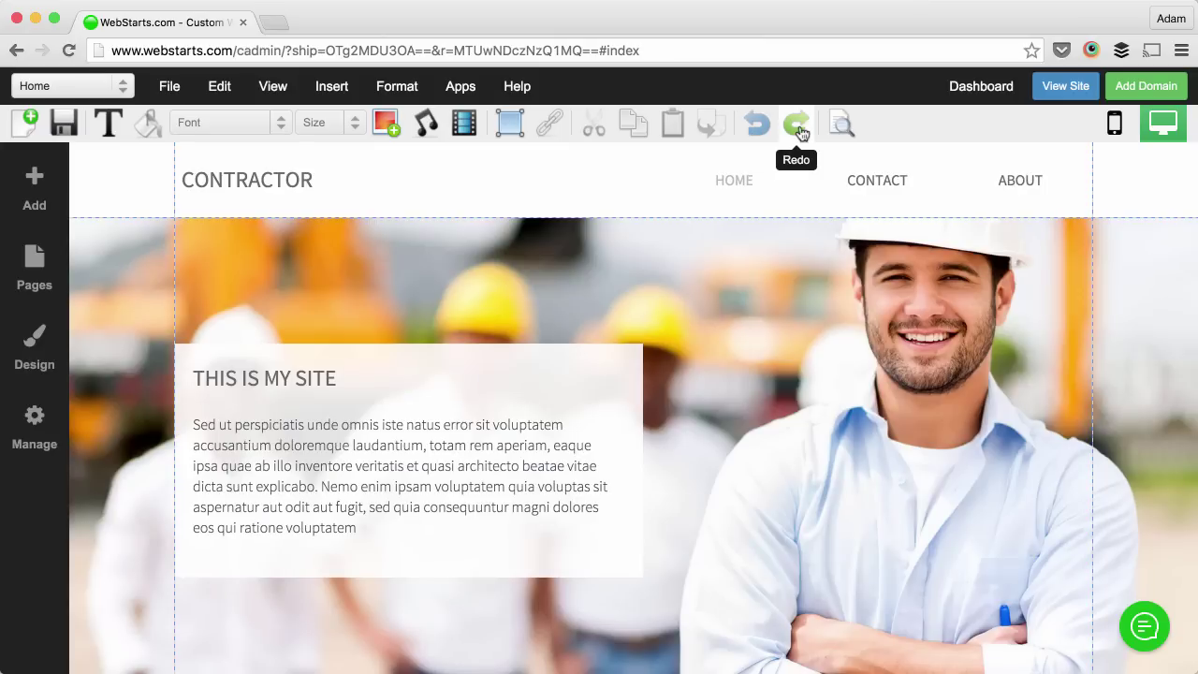
{"action": "left_click", "coordinate": [797, 126]}
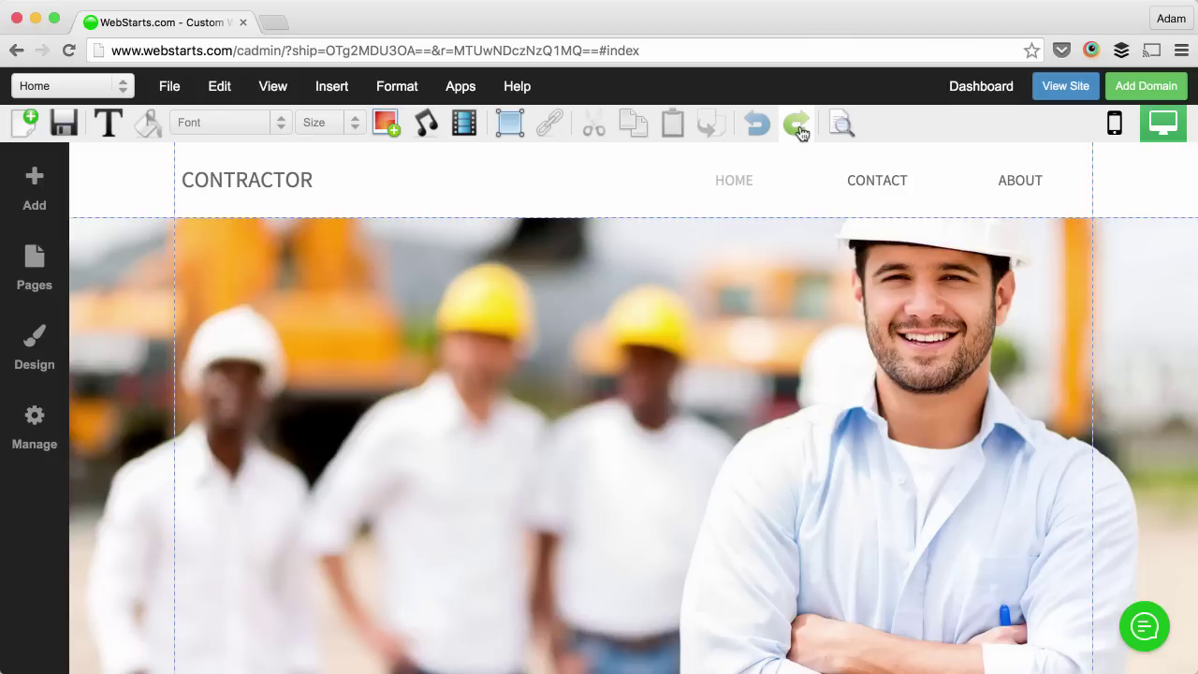
{"action": "key", "text": "super+z"}
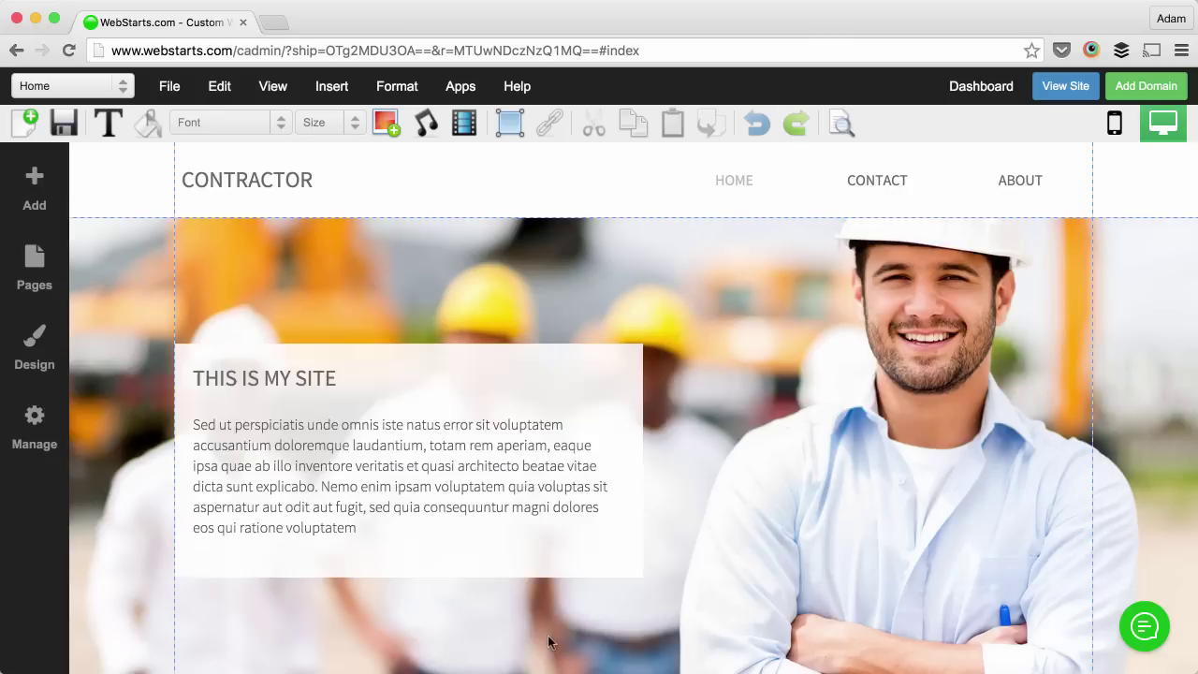
- Duplicate the "THIS IS MY SITE" text box and undo the duplication
{"action": "left_click", "coordinate": [511, 571]}
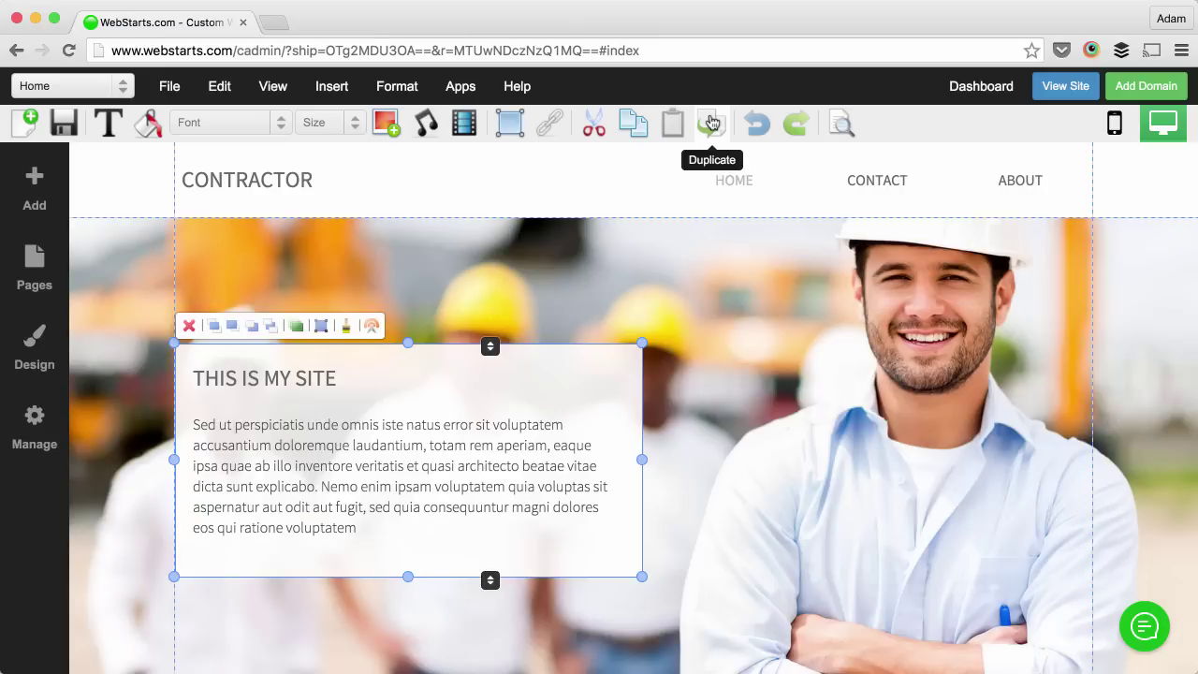
{"action": "left_click", "coordinate": [706, 116]}
{"action": "key", "text": "super+z"}
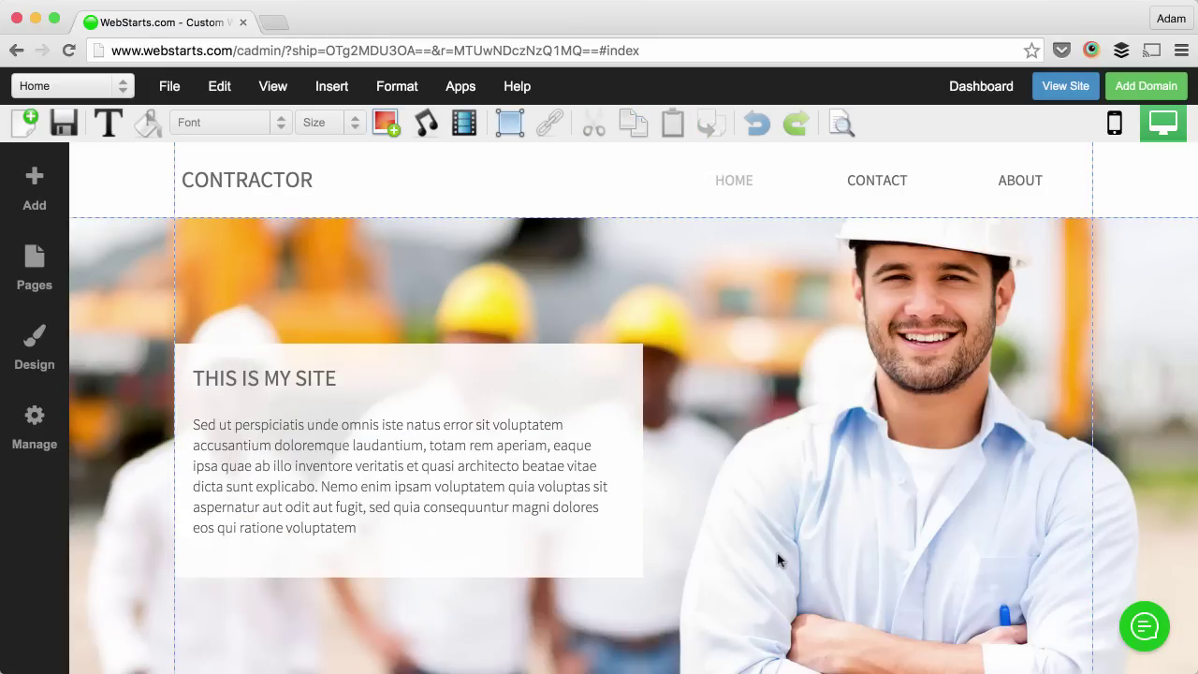
- Push the "PLAN YOUR NEXT CONSTRUCTION PROJECT" section and everything below it down to open empty space beneath the hero image
{"action": "scroll", "coordinate": [778, 560], "scroll_direction": "down", "scroll_amount": 5}
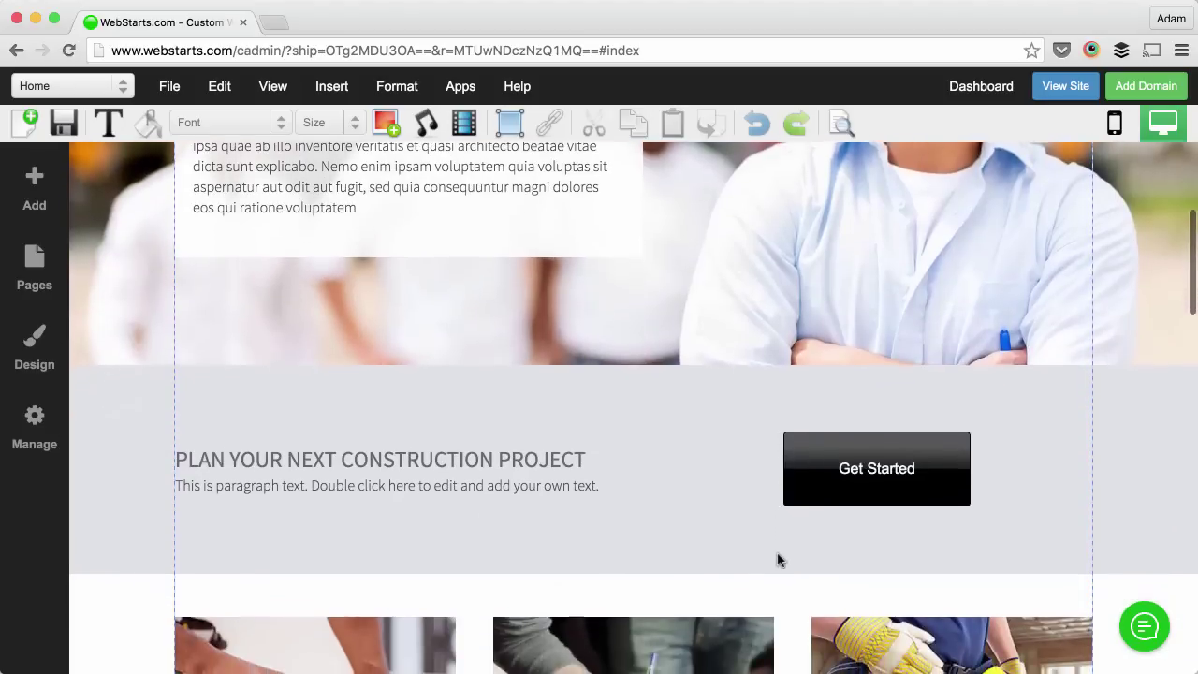
{"action": "scroll", "coordinate": [778, 560], "scroll_direction": "down", "scroll_amount": 1}
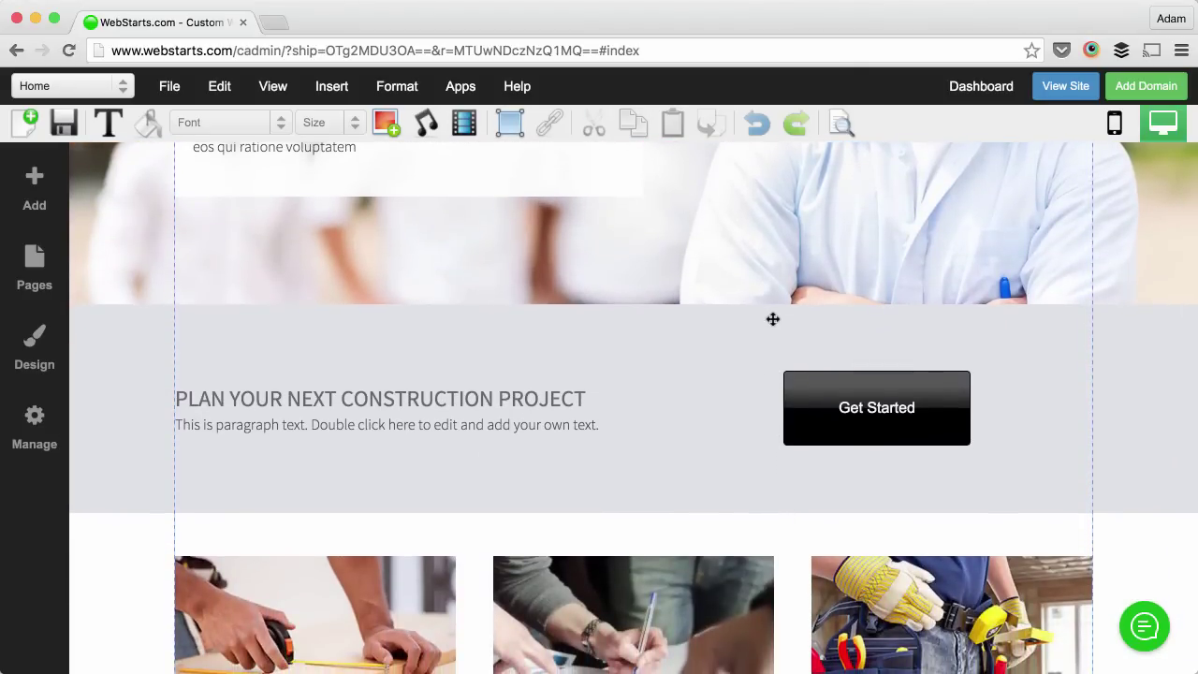
{"action": "left_click", "coordinate": [773, 319]}
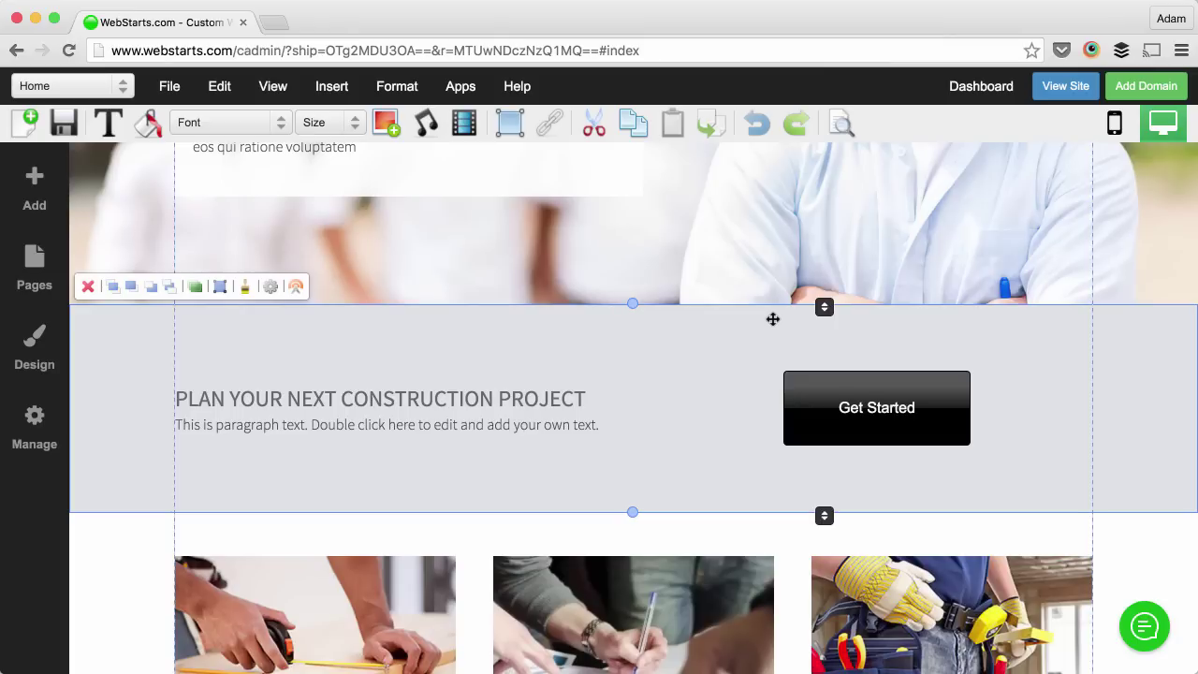
{"action": "left_click", "coordinate": [824, 307]}
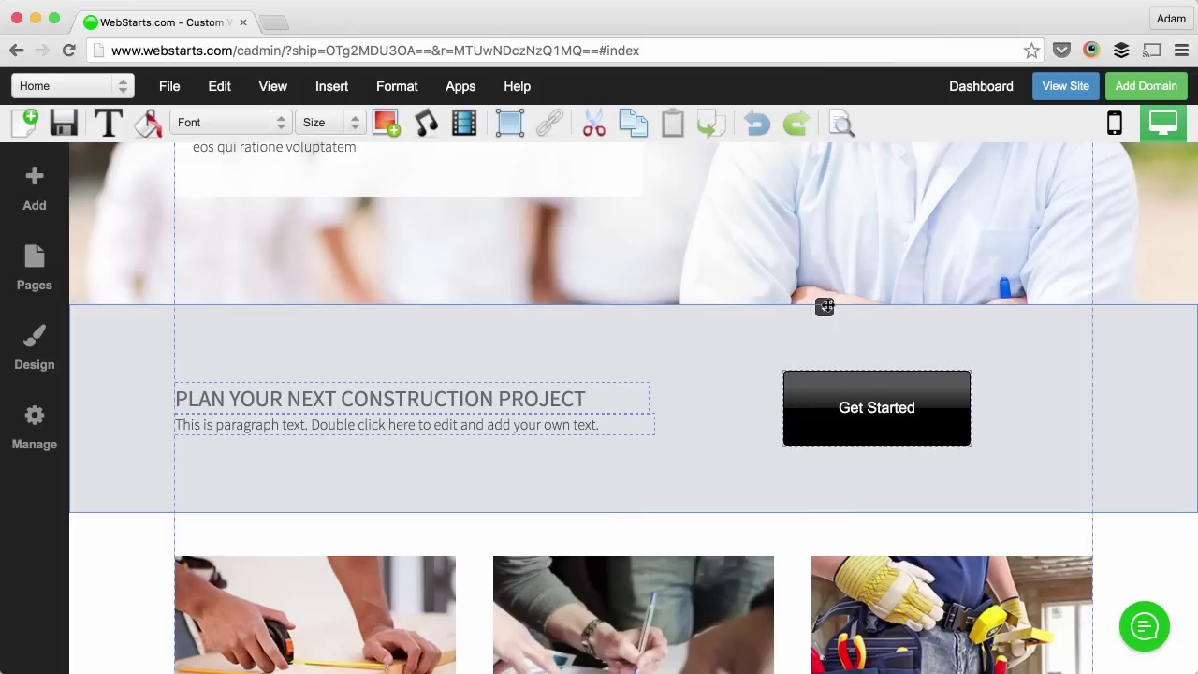
{"action": "left_click_drag", "start_coordinate": [823, 307], "coordinate": [824, 561]}
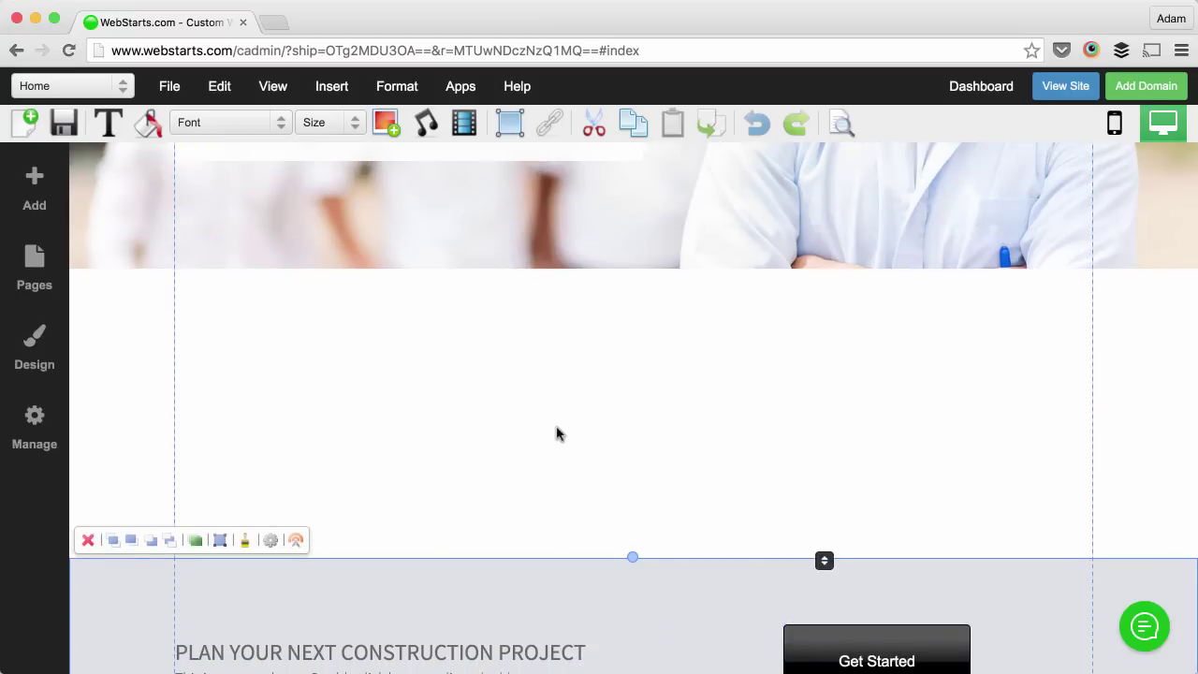
- Add the first Content-type content block, the About layout with the Wi-Fi icon, to the home page
{"action": "left_click", "coordinate": [34, 178]}
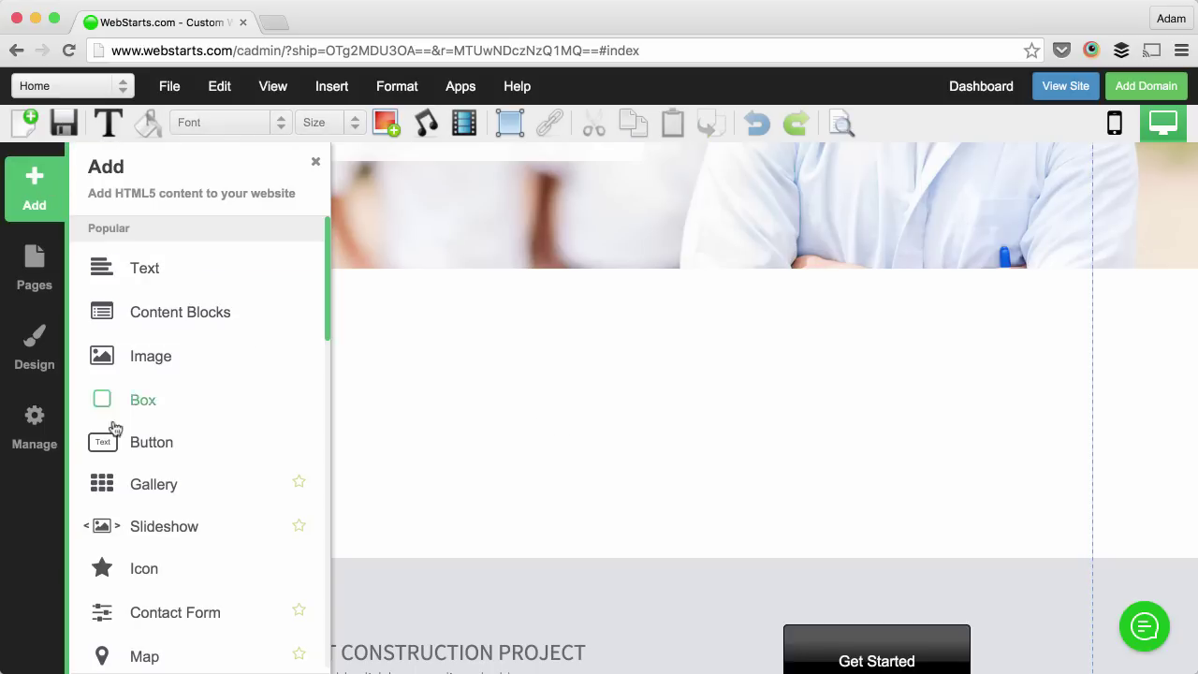
{"action": "left_click", "coordinate": [164, 323]}
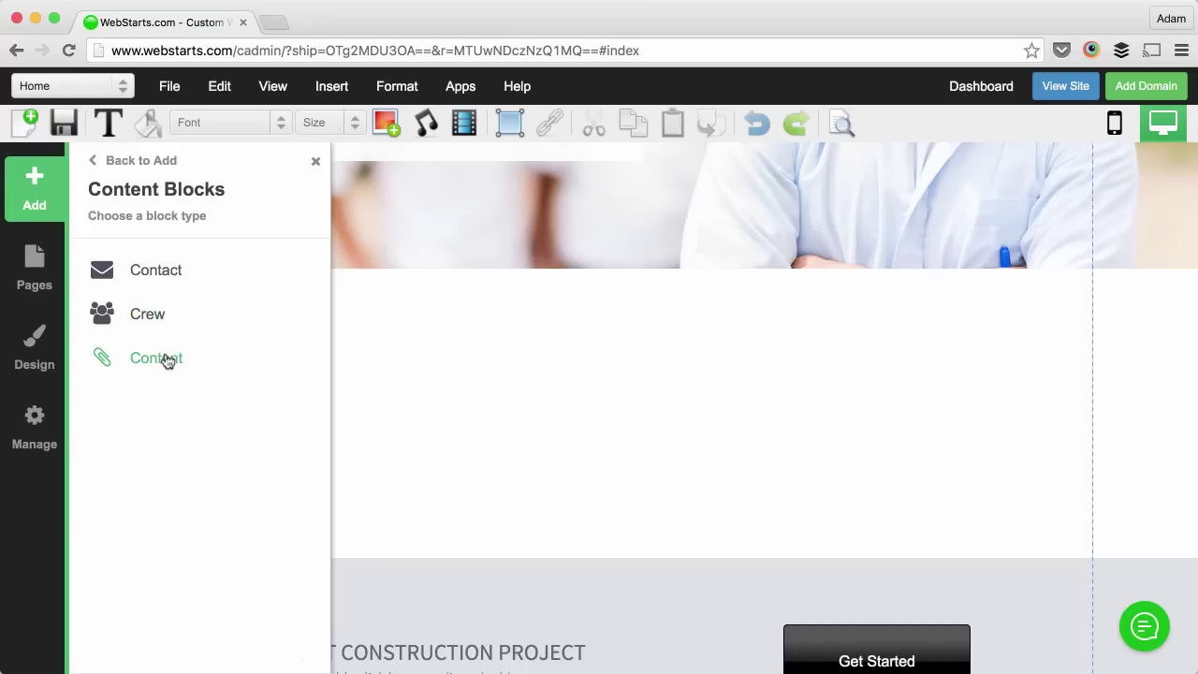
{"action": "left_click", "coordinate": [167, 361]}
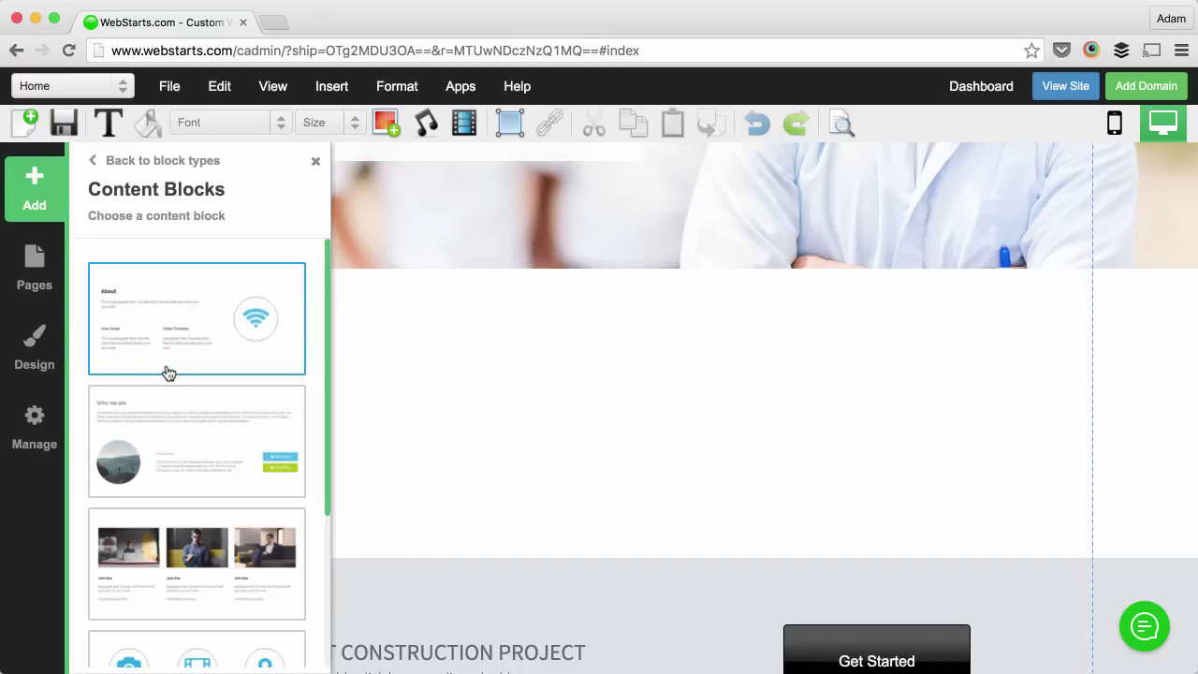
{"action": "left_click", "coordinate": [205, 331]}
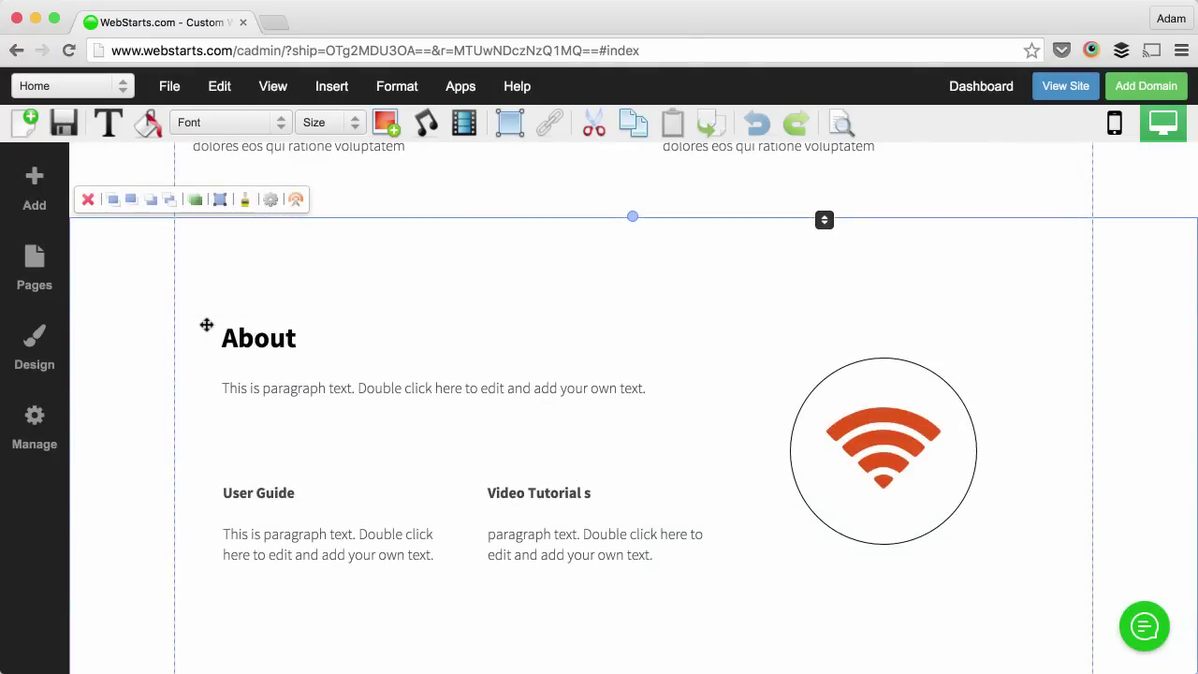
- Move the new About block up the page from above the footer to the crane banner image
{"action": "scroll", "coordinate": [206, 325], "scroll_direction": "up", "scroll_amount": 1}
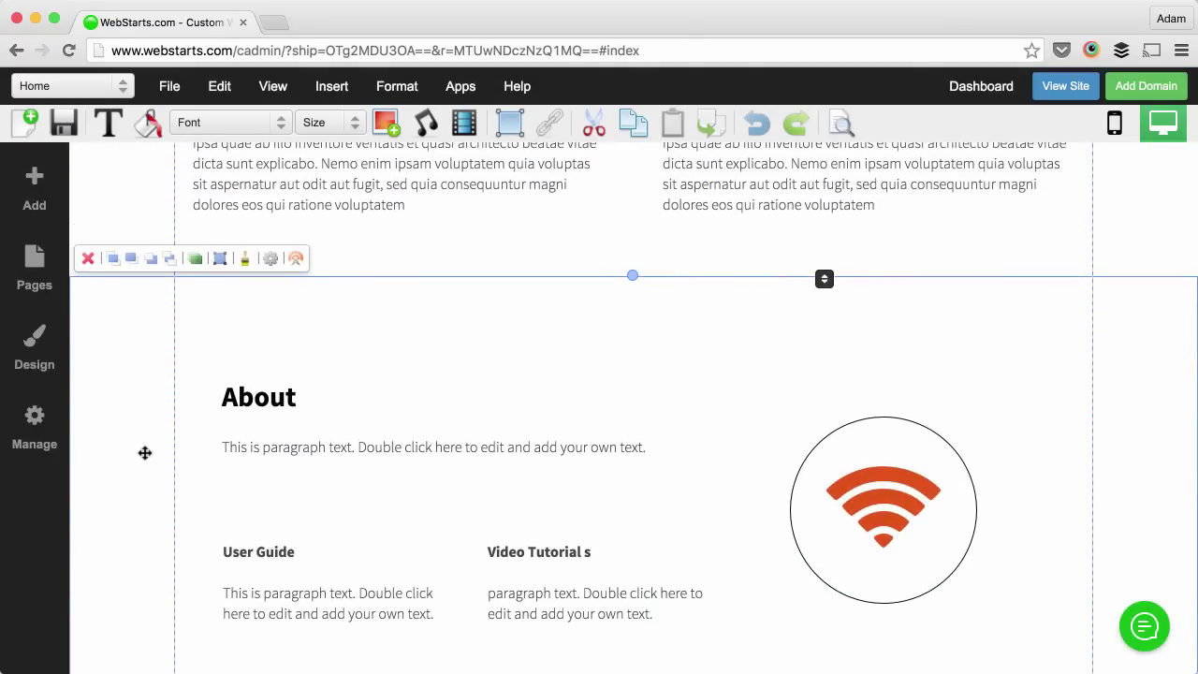
{"action": "scroll", "coordinate": [145, 453], "scroll_direction": "up", "scroll_amount": 2}
{"action": "scroll", "coordinate": [128, 551], "scroll_direction": "down", "scroll_amount": 3}
{"action": "scroll", "coordinate": [134, 371], "scroll_direction": "up", "scroll_amount": 1}
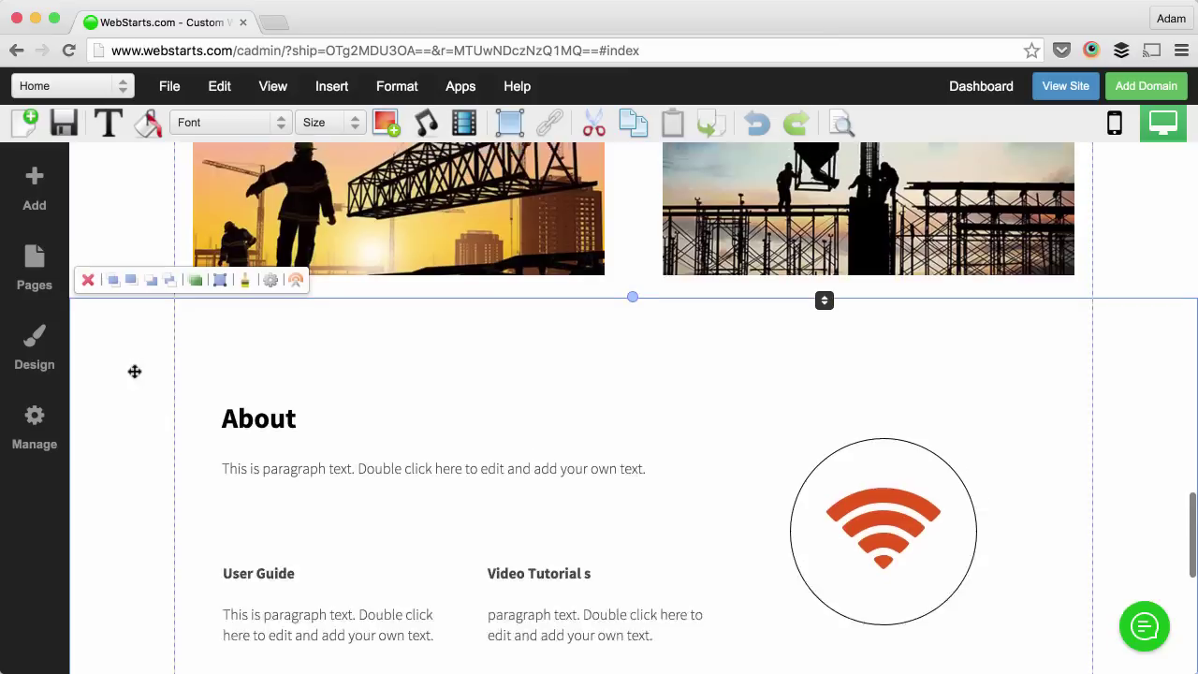
{"action": "scroll", "coordinate": [125, 422], "scroll_direction": "up", "scroll_amount": 1}
{"action": "scroll", "coordinate": [126, 326], "scroll_direction": "down", "scroll_amount": 3}
{"action": "scroll", "coordinate": [131, 328], "scroll_direction": "up", "scroll_amount": 2}
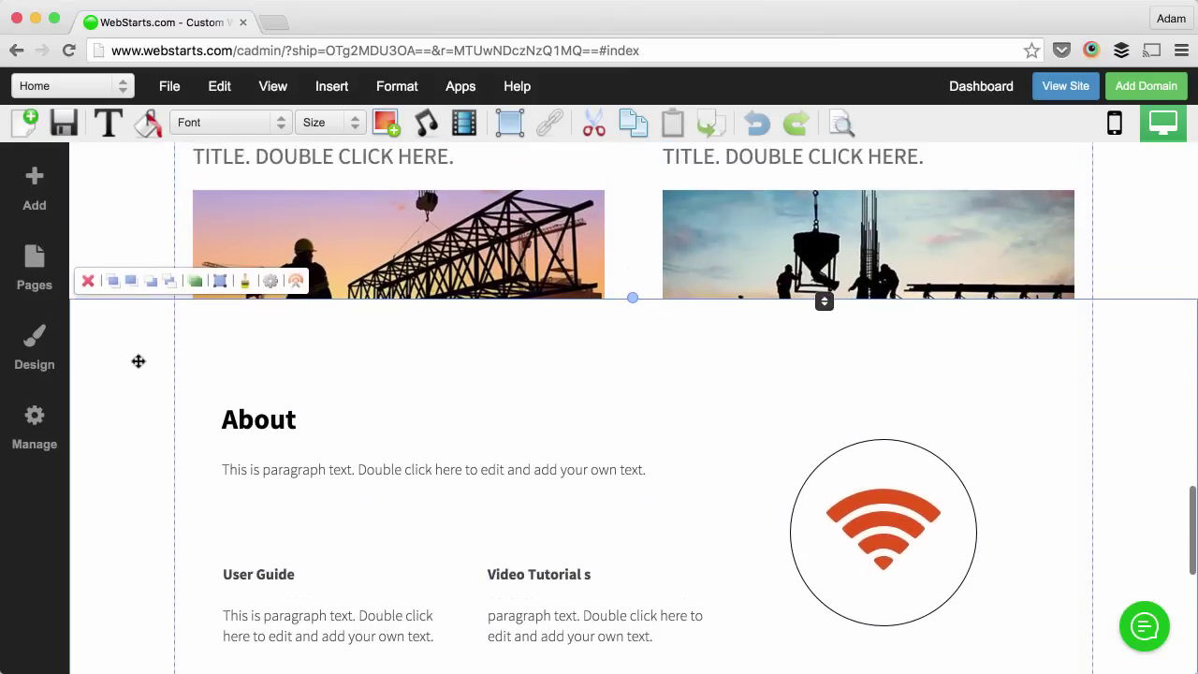
{"action": "scroll", "coordinate": [136, 403], "scroll_direction": "up", "scroll_amount": 1}
{"action": "scroll", "coordinate": [137, 355], "scroll_direction": "down", "scroll_amount": 3}
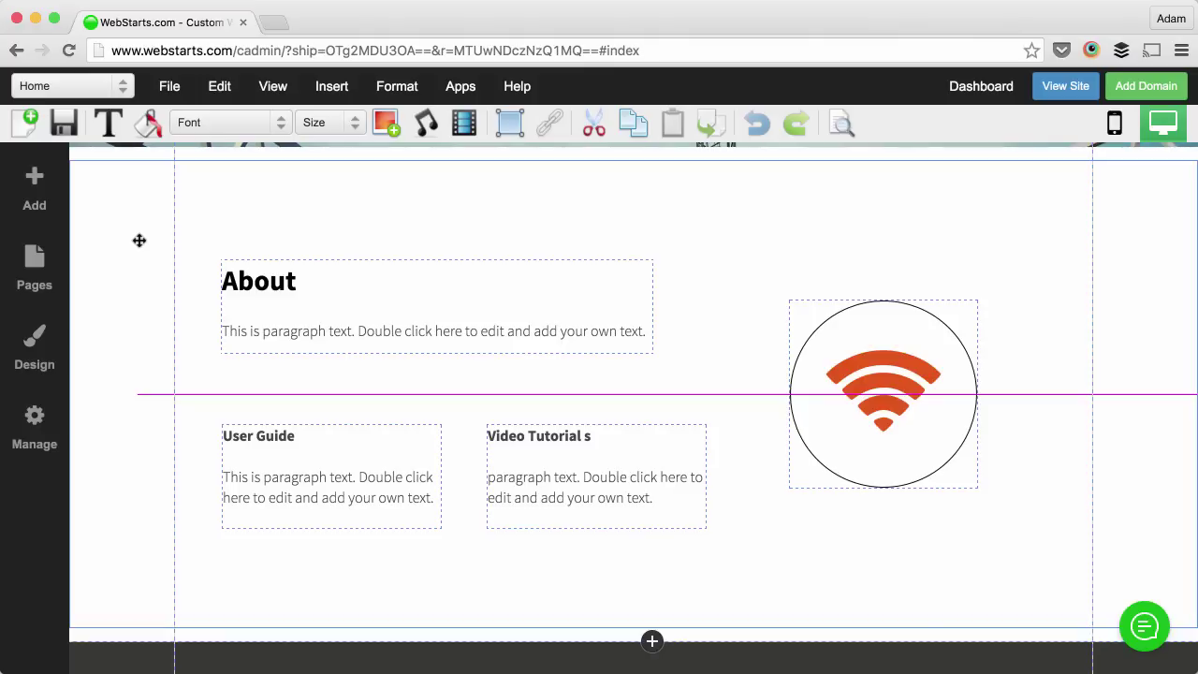
{"action": "left_click_drag", "start_coordinate": [139, 240], "coordinate": [140, 275]}
{"action": "scroll", "coordinate": [141, 315], "scroll_direction": "up", "scroll_amount": 5}
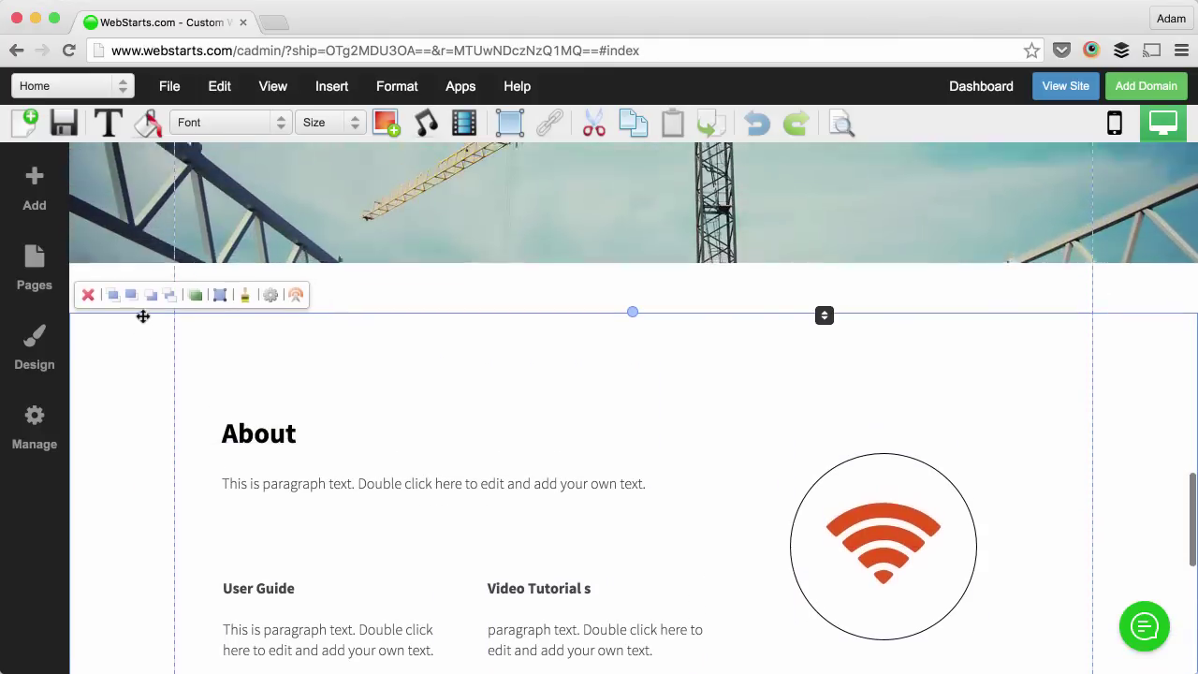
{"action": "scroll", "coordinate": [145, 393], "scroll_direction": "down", "scroll_amount": 4}
{"action": "scroll", "coordinate": [144, 336], "scroll_direction": "up", "scroll_amount": 2}
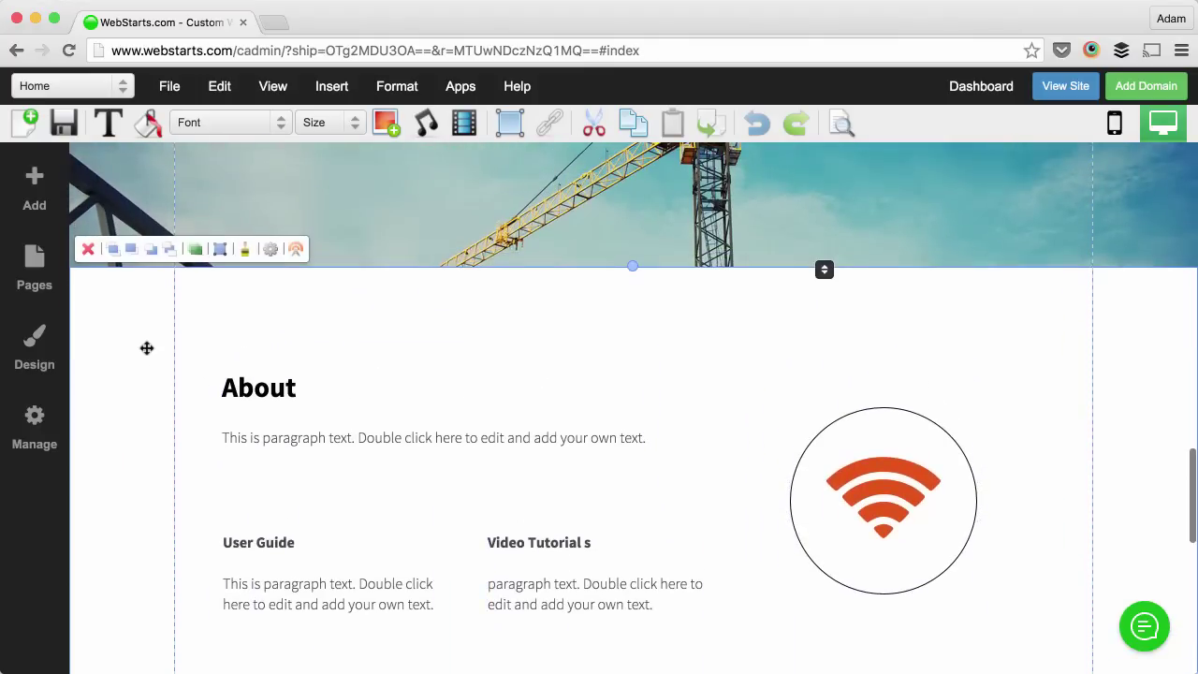
- Shift the About heading and paragraph slightly left within their block, and move the whole block further up the page
{"action": "mouse_move", "coordinate": [387, 430]}
{"action": "left_mouse_down"}
{"action": "mouse_move", "coordinate": [420, 396]}
{"action": "mouse_move", "coordinate": [404, 430]}
{"action": "mouse_move", "coordinate": [391, 429]}
{"action": "left_mouse_up"}
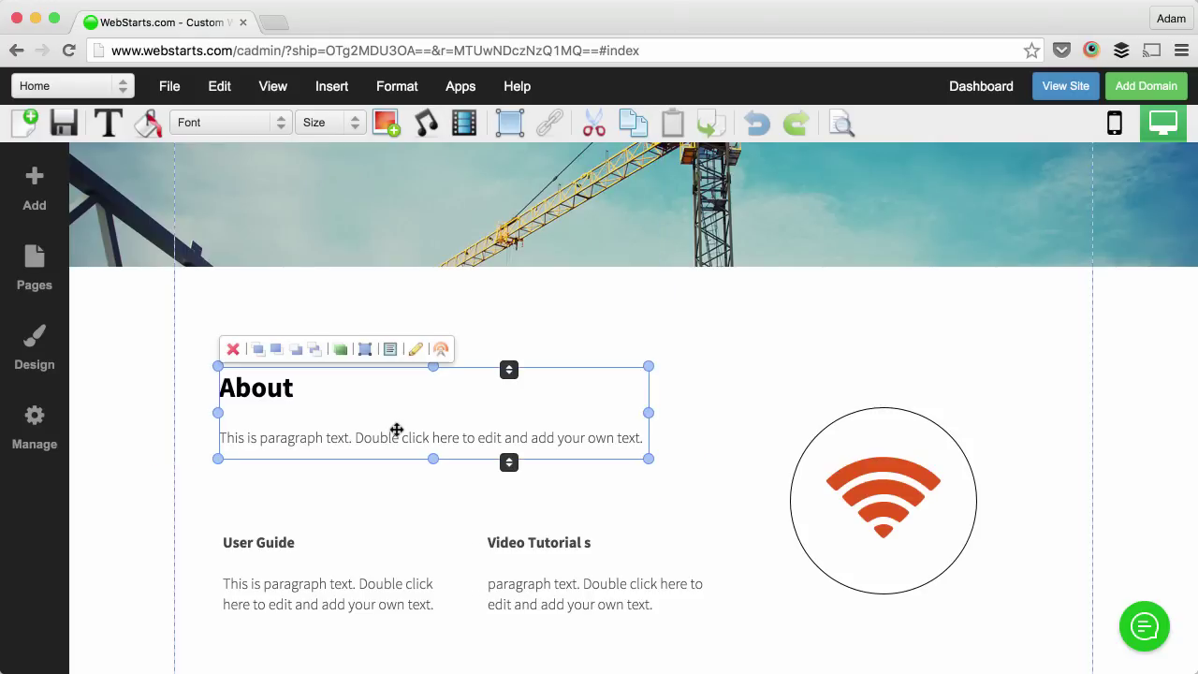
{"action": "left_click", "coordinate": [113, 414]}
{"action": "left_click_drag", "start_coordinate": [112, 414], "coordinate": [145, 350]}
{"action": "scroll", "coordinate": [121, 446], "scroll_direction": "up", "scroll_amount": 10}
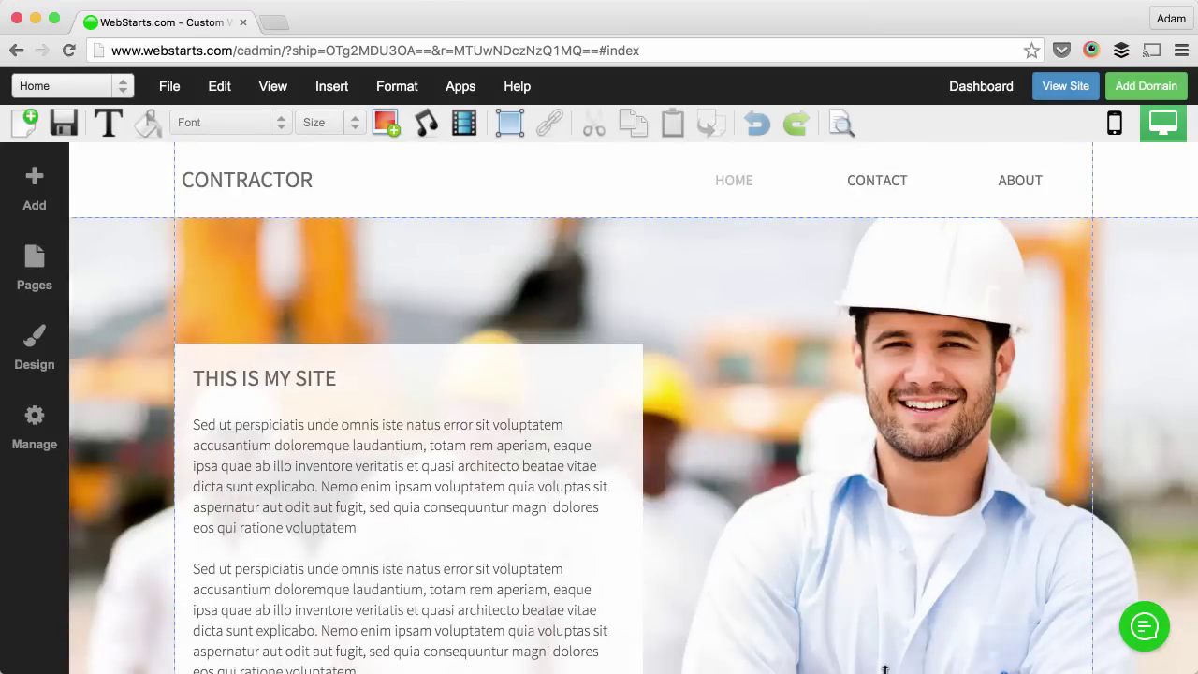
- Start adding a brand new domain to the website and check the availability of MyWebStartsSite.com
{"action": "left_click", "coordinate": [1141, 88]}
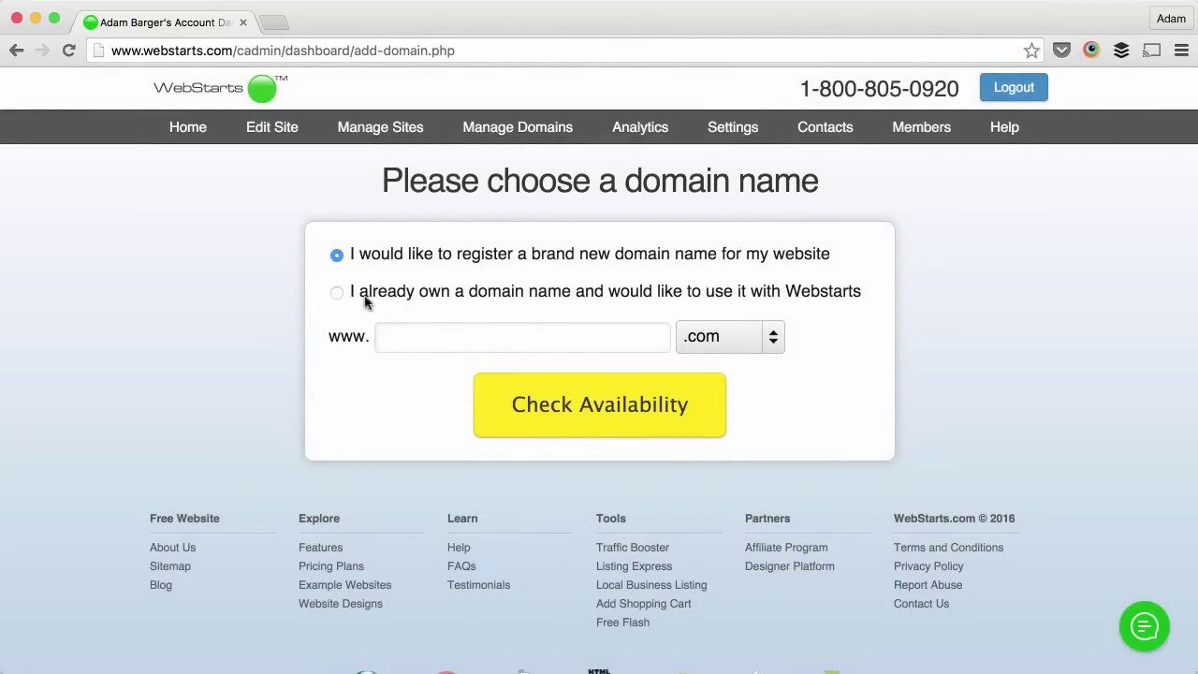
{"action": "left_click", "coordinate": [411, 340]}
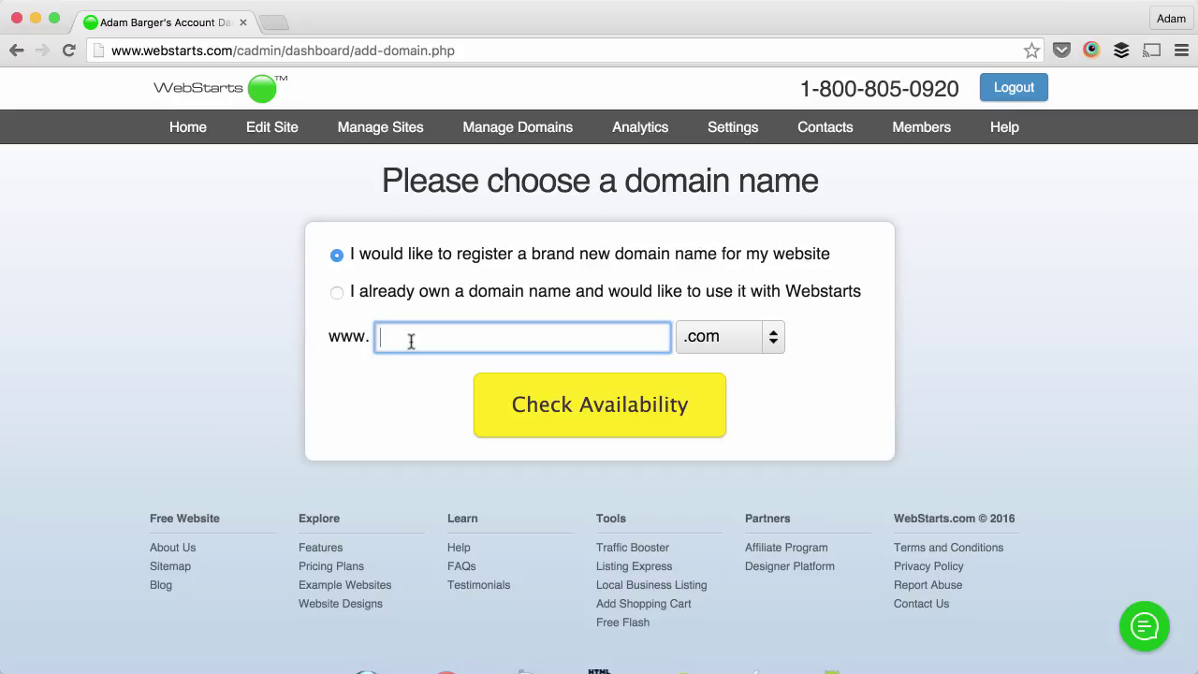
{"action": "type", "text": "MyWebStartsSite"}
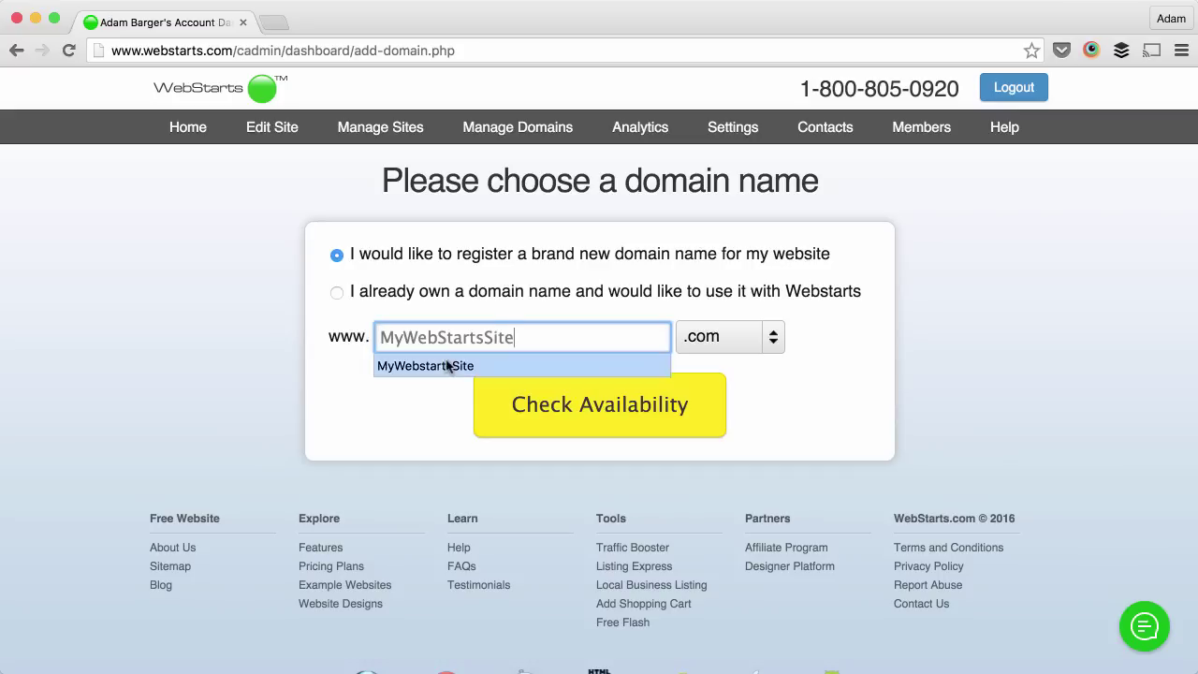
{"action": "left_click", "coordinate": [566, 413]}
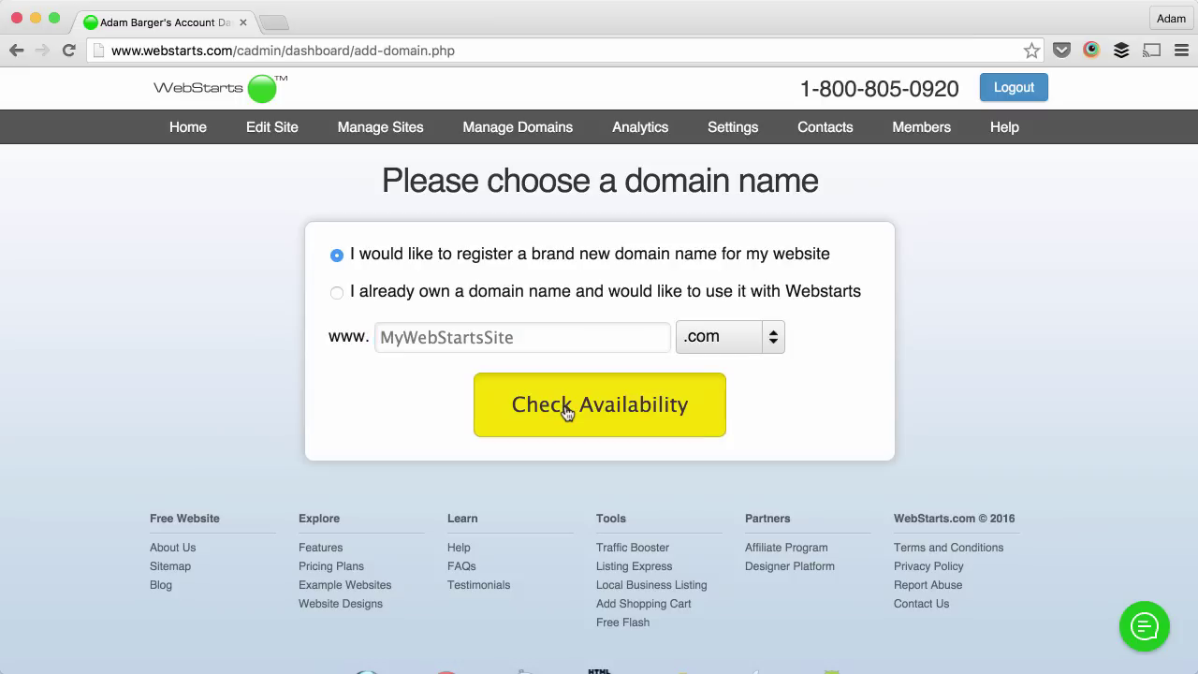